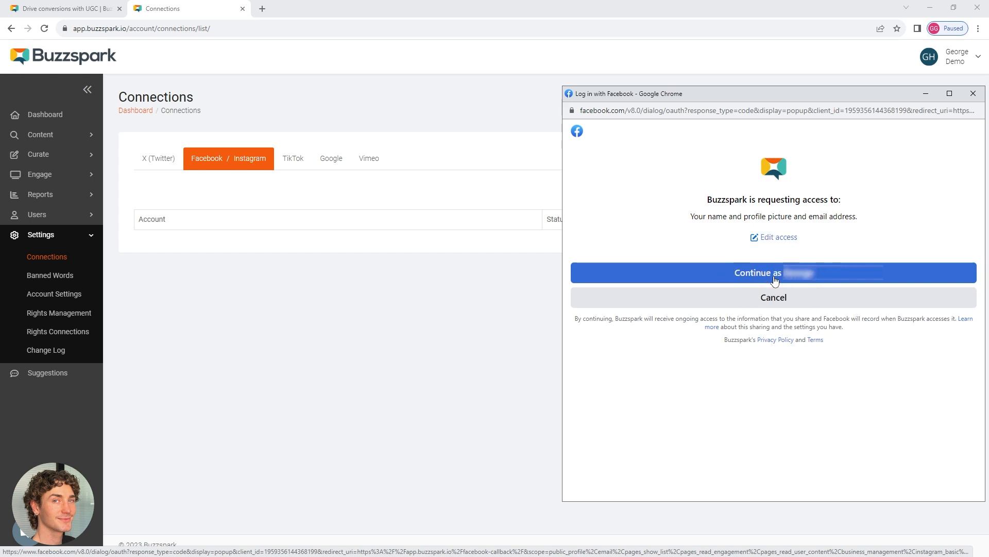
Step: Authorize Buzzspark to access the Facebook account and grant the requested Instagram and Page permissions
left_click(774, 278)
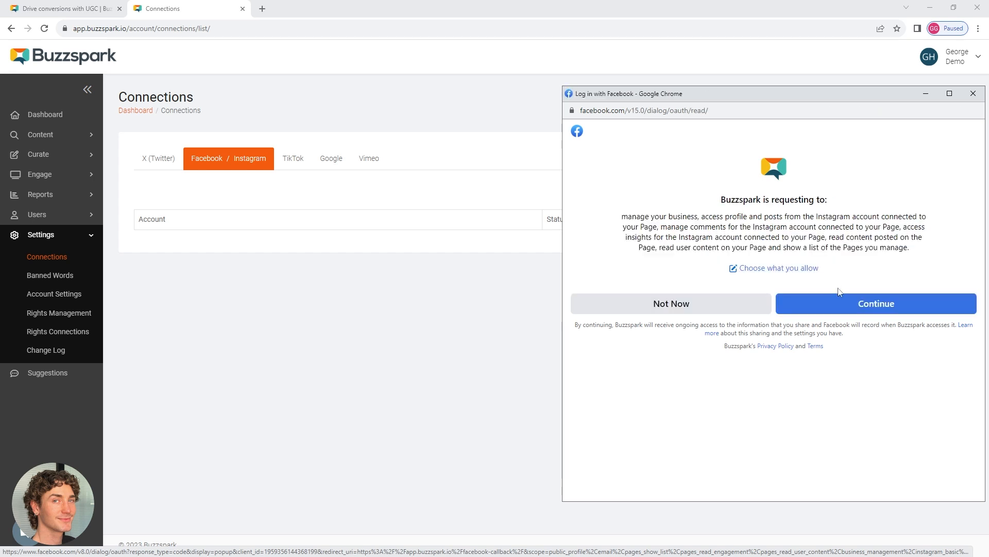
left_click(875, 306)
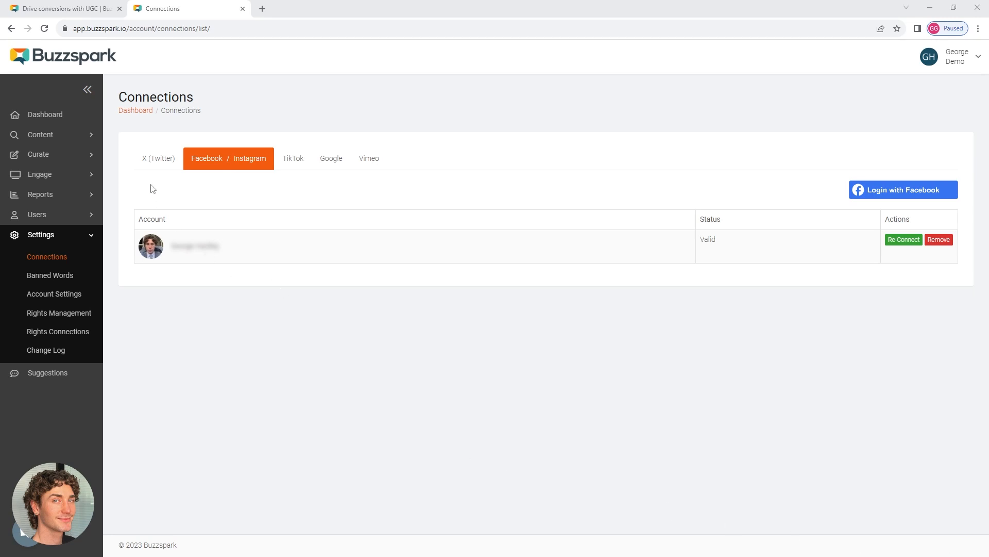
Step: Start a new content source and name it Pangaia
left_click(49, 135)
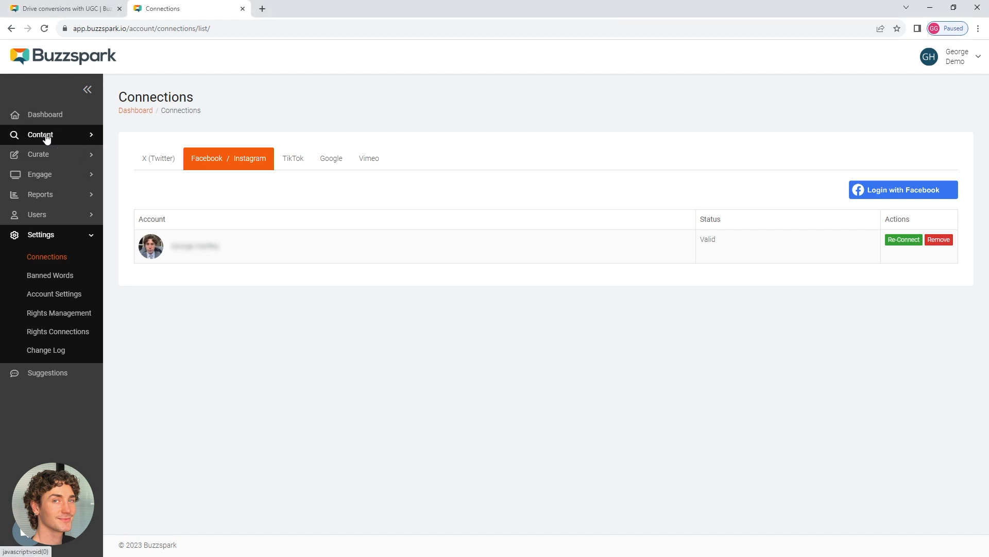
left_click(64, 158)
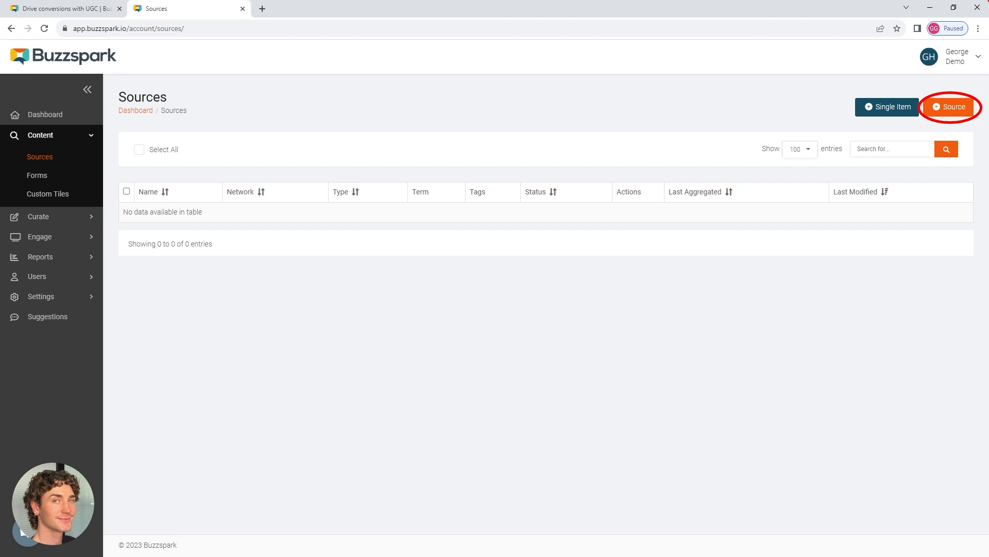
left_click(947, 108)
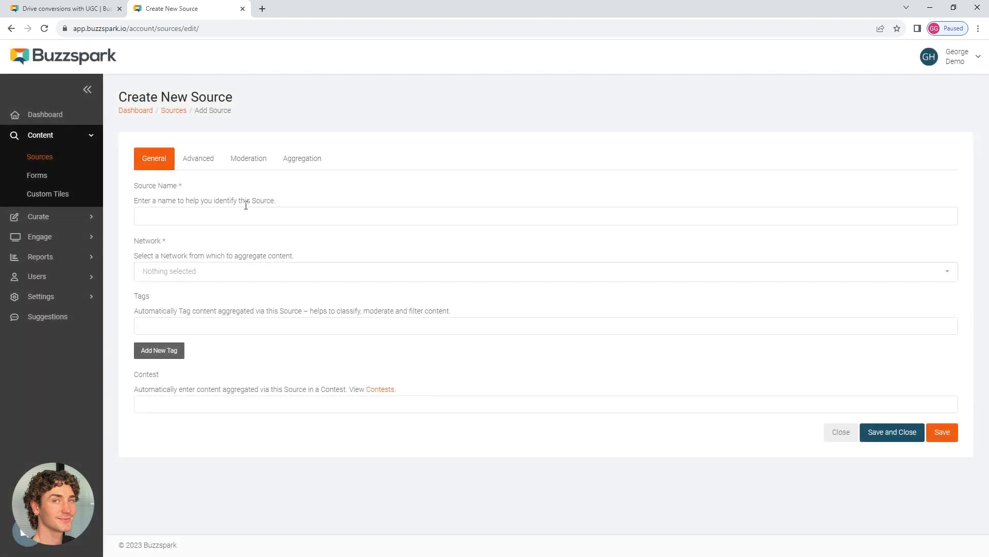
left_click(234, 217)
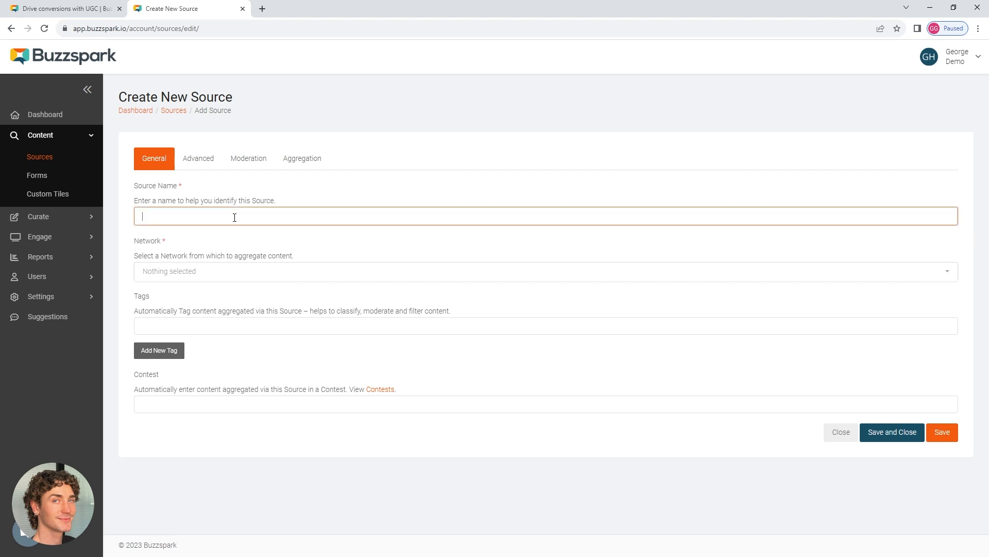
type("Pangaia")
Step: Set the source to aggregate Instagram content of type User from the username Pangaia
left_click(213, 270)
left_click(160, 333)
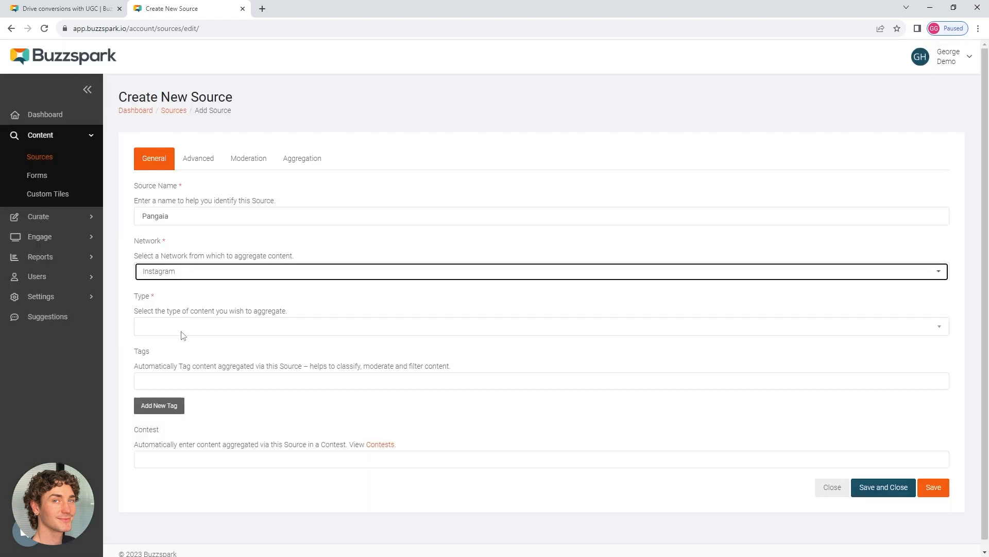
left_click(183, 329)
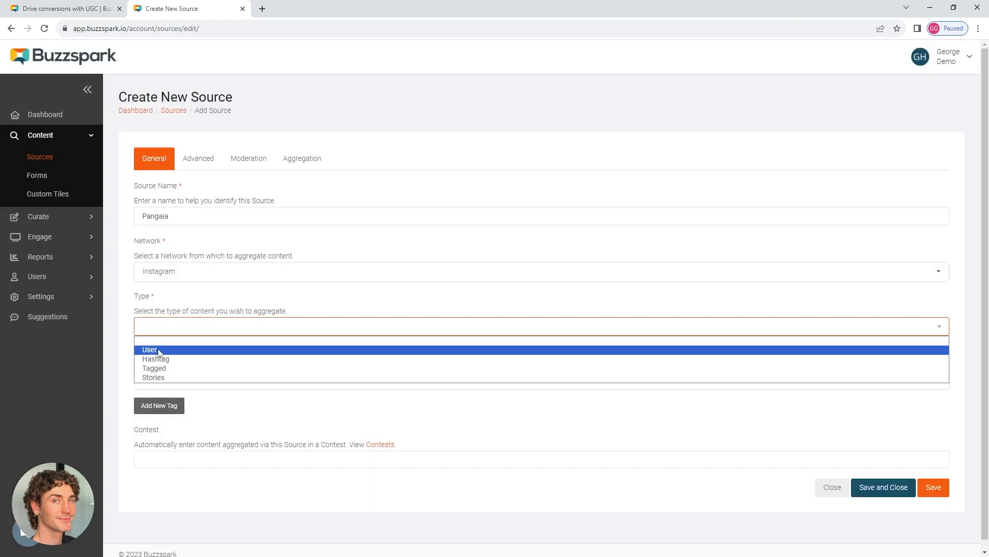
left_click(172, 351)
left_click(178, 373)
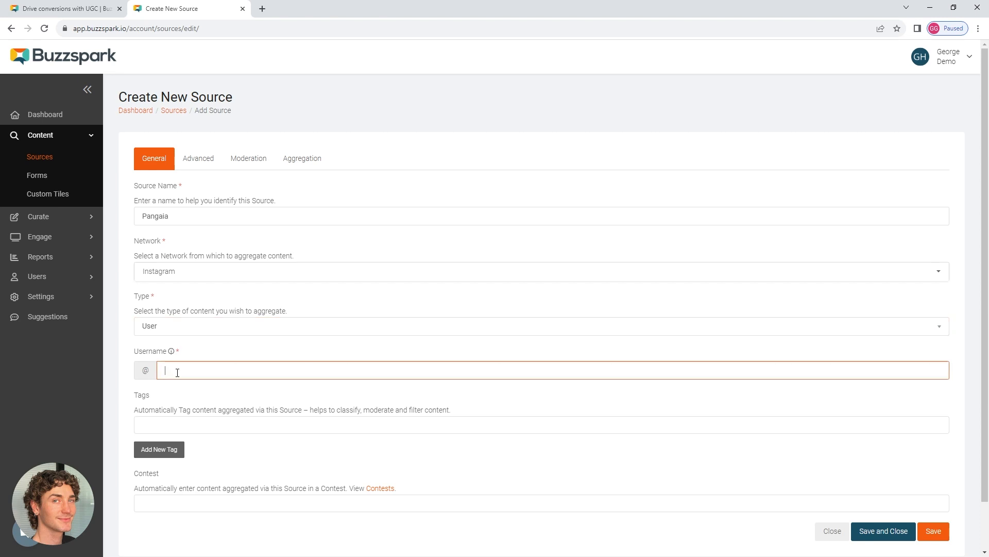
type("Pangaia")
Step: Create a public tag named Official for the source's content and save the source
left_click(154, 421)
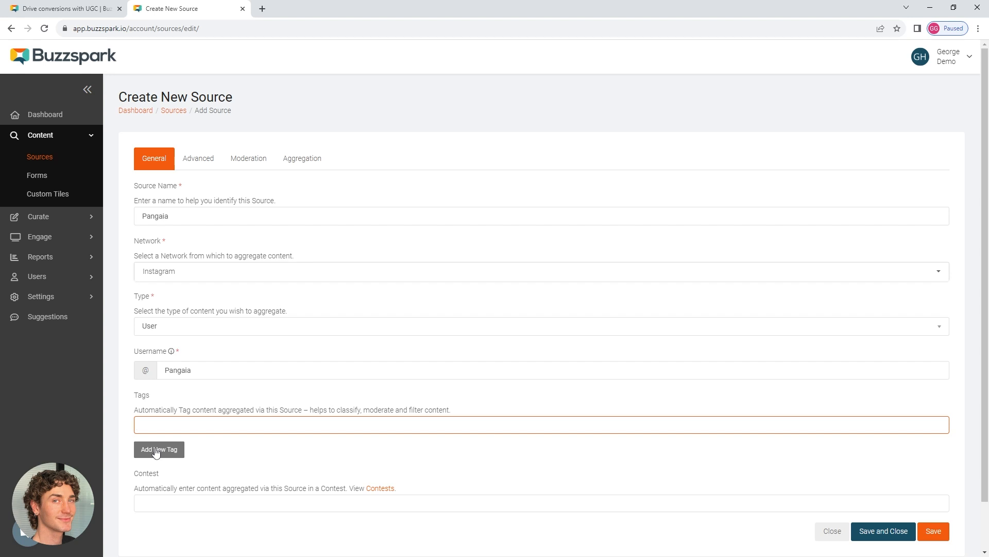
key("ctrl")
left_click(157, 450)
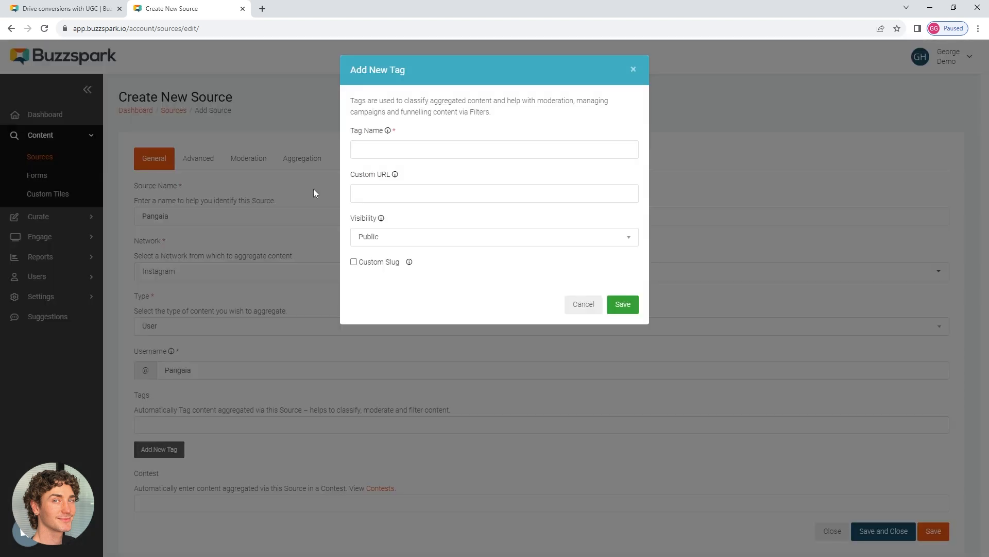
left_click(369, 150)
type("Official")
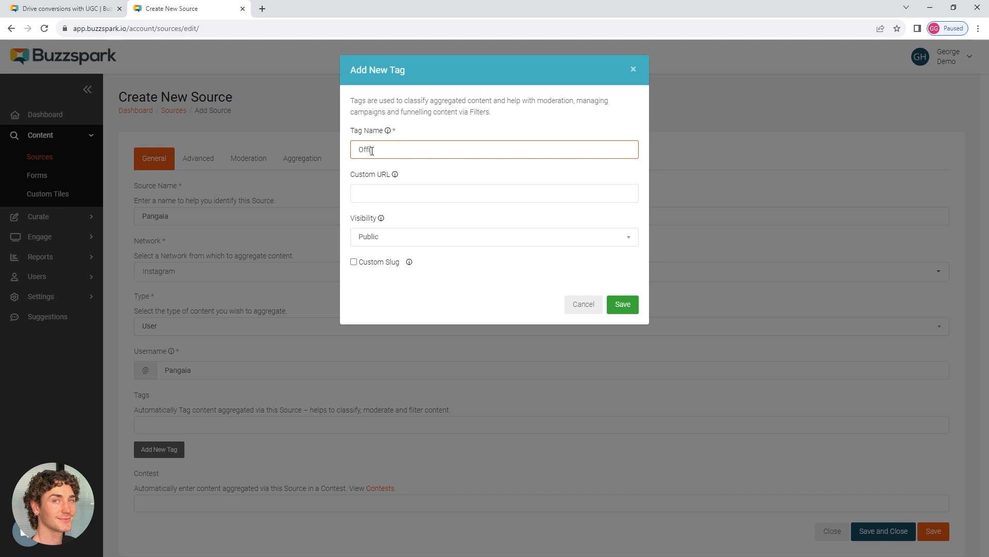
left_click(622, 306)
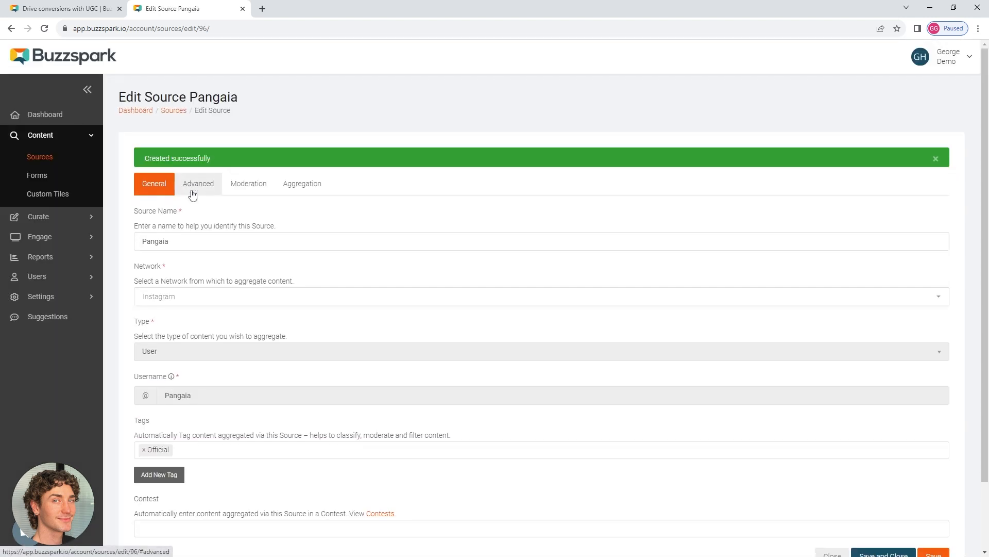
Step: Enable aggregation of historic content for the Pangaia source
left_click(209, 170)
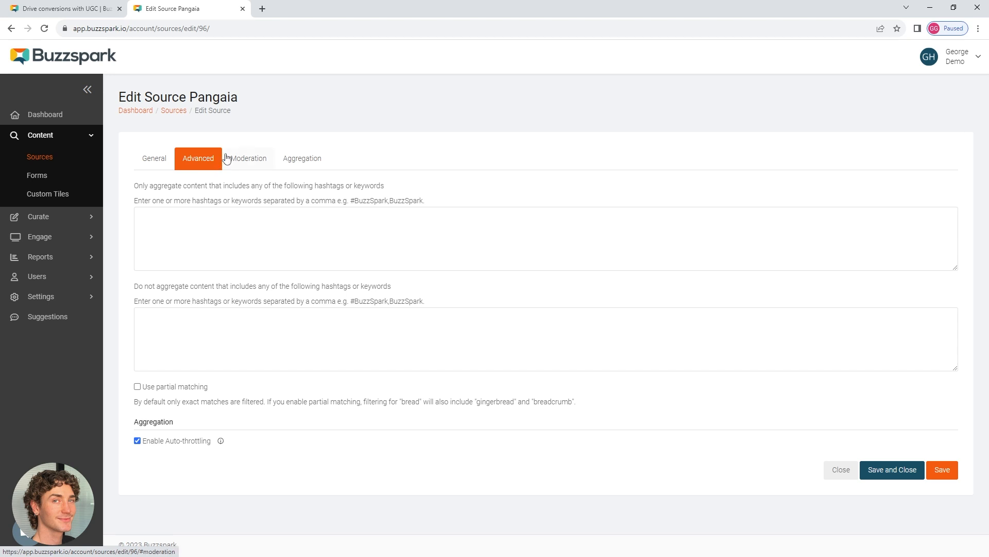
left_click(250, 161)
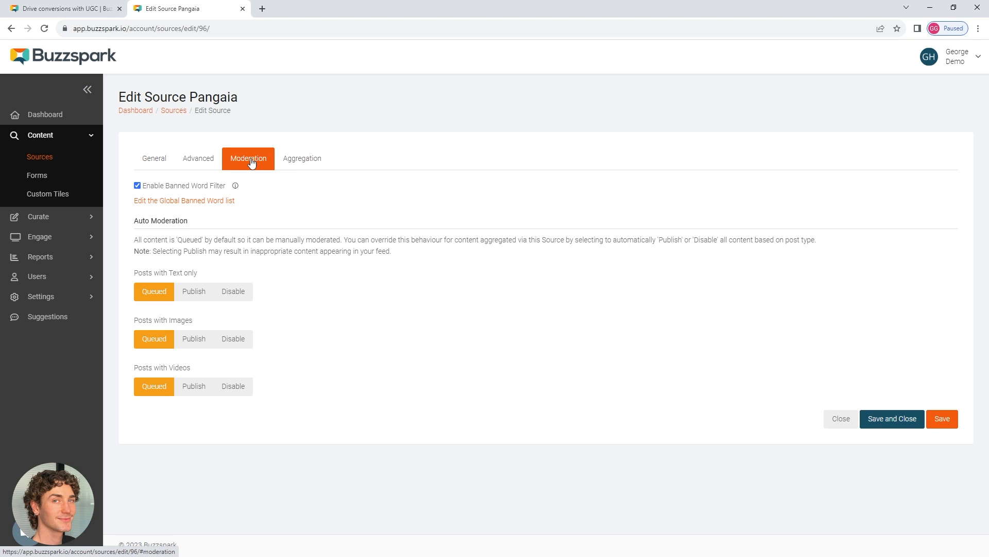
left_click(305, 163)
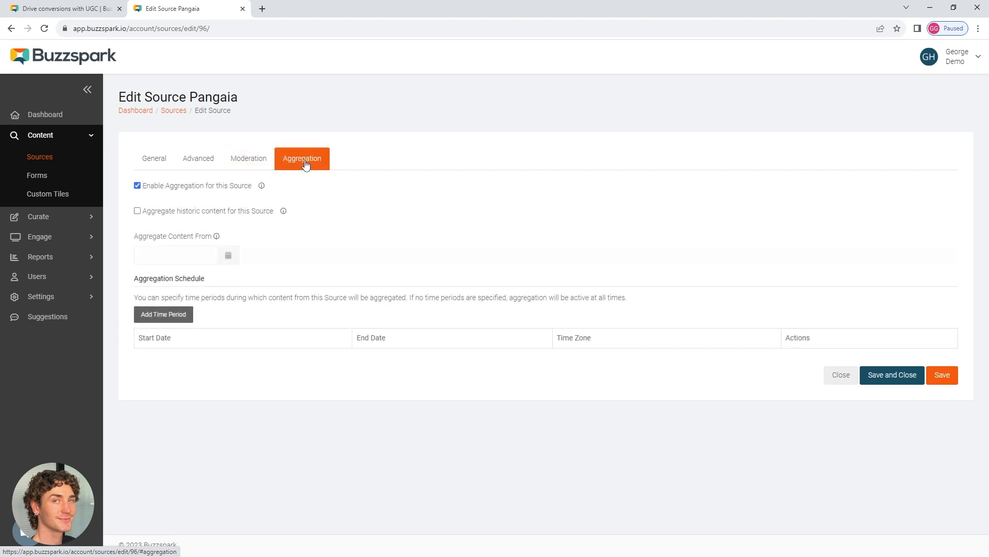
left_click(138, 211)
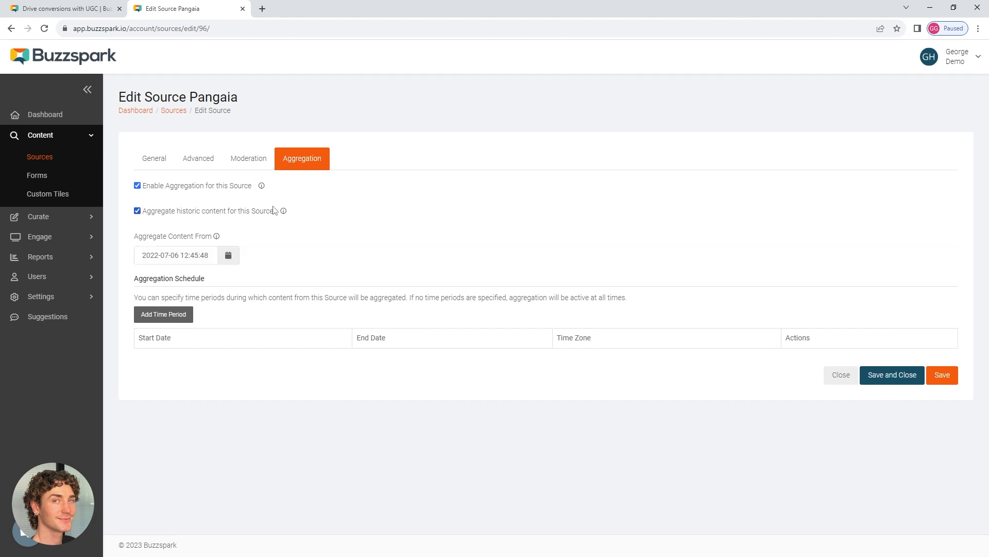
left_click_drag(274, 211, 129, 218)
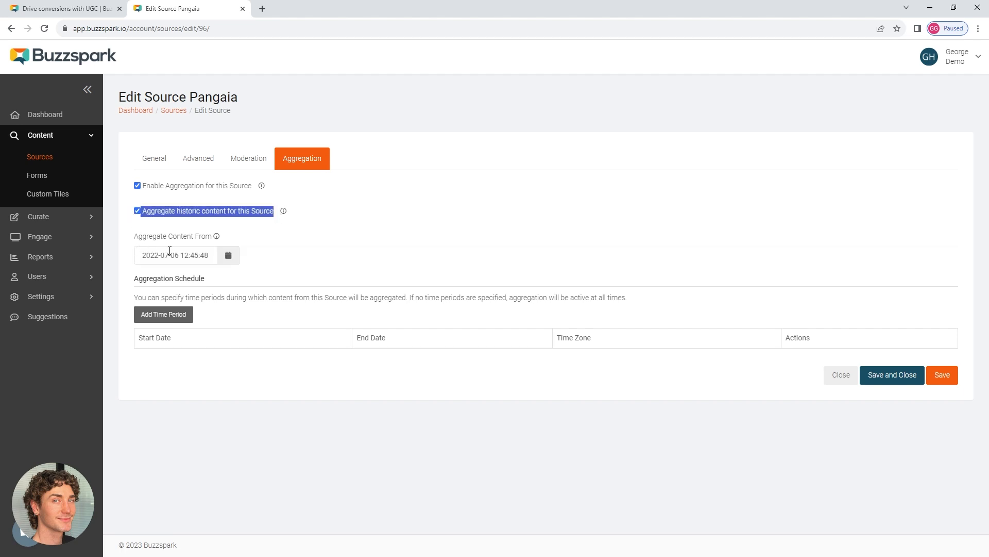
Step: Set the source to aggregate content from 2022-07-03, then save and close it
left_click(218, 260)
left_click(143, 275)
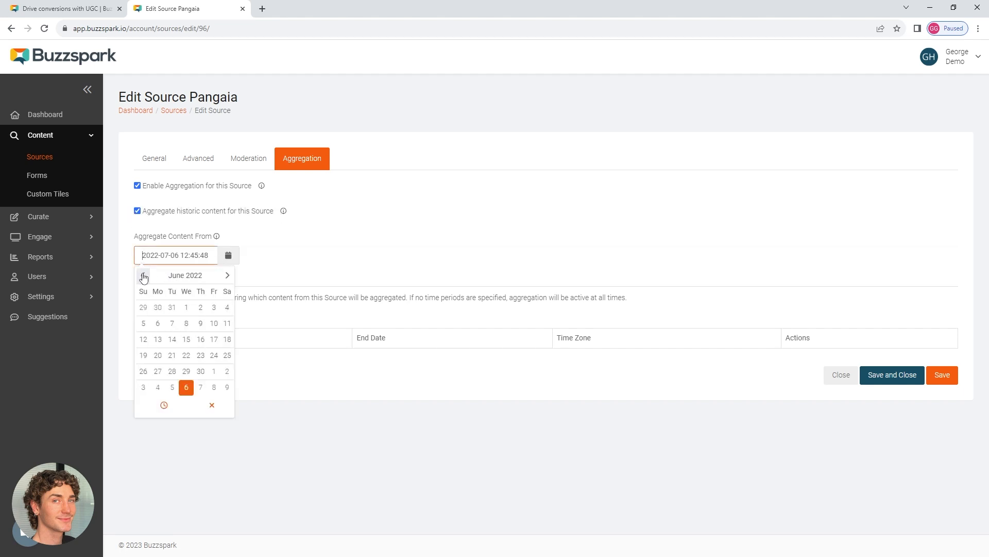
left_click(143, 274)
left_click(143, 274)
left_click(227, 274)
left_click(227, 274)
left_click(227, 274)
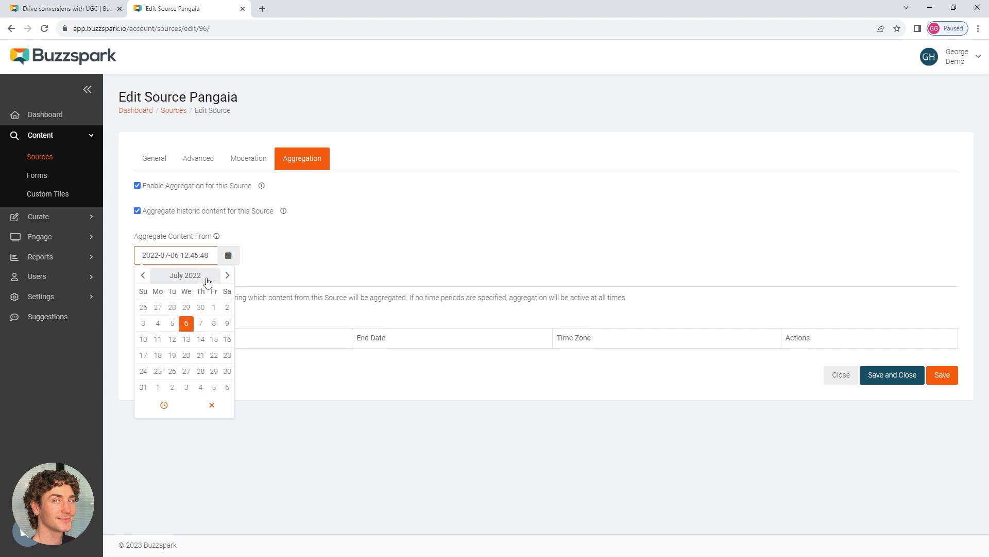
left_click(143, 323)
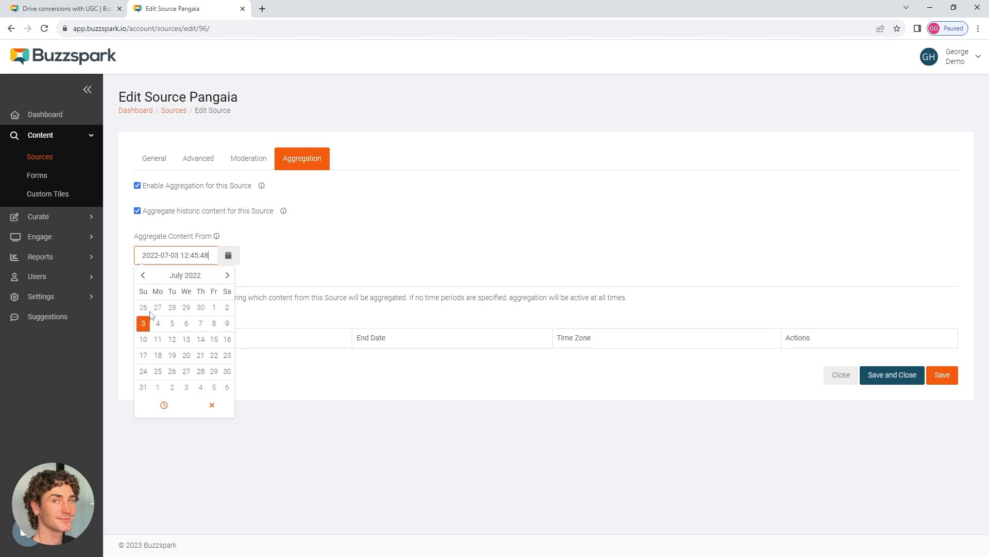
left_click(251, 265)
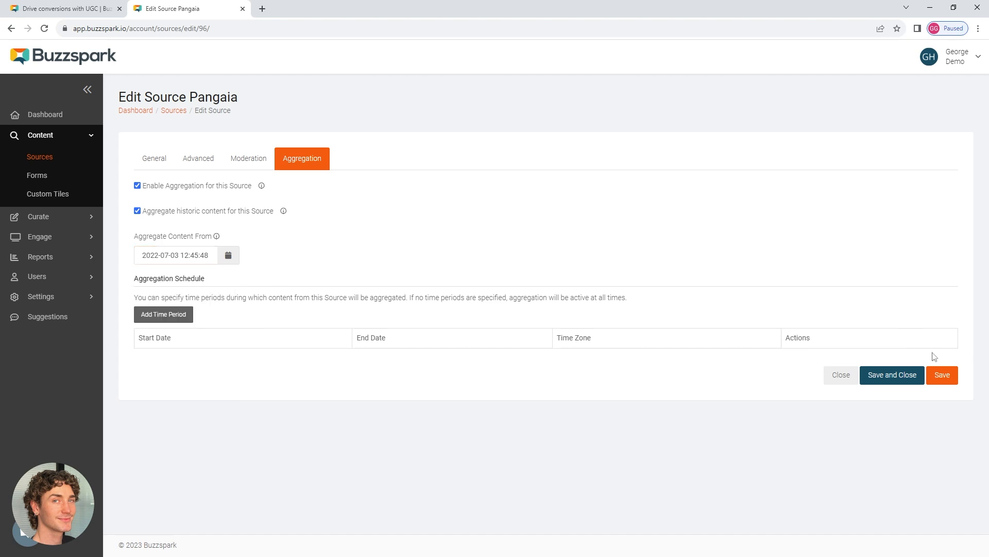
left_click(887, 381)
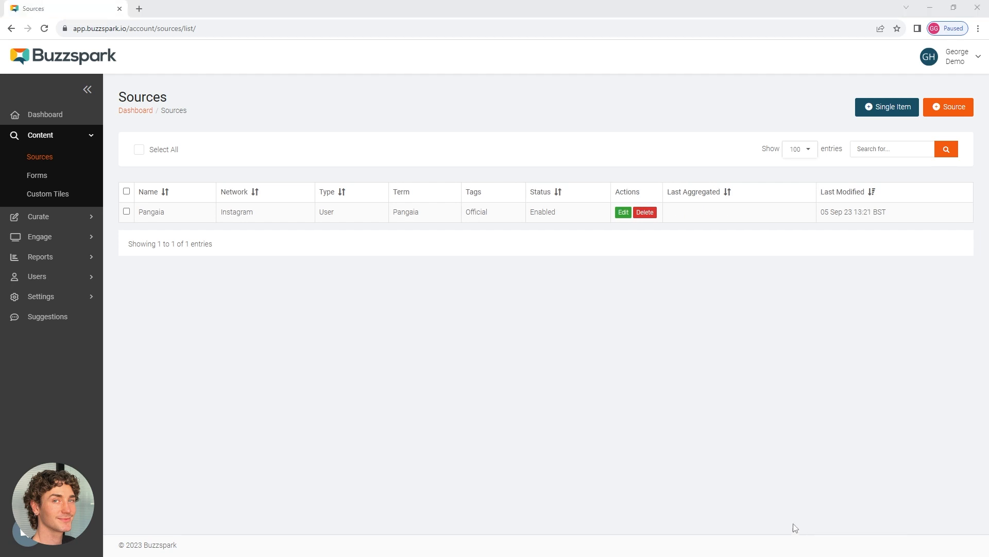
Step: Open the content moderation list and refine it to posts tagged Official
left_click(62, 216)
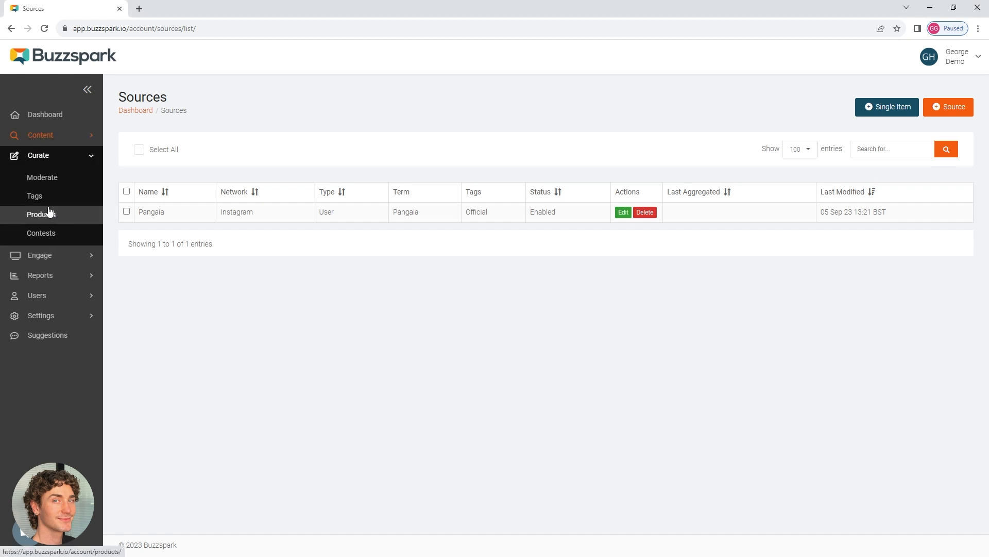
left_click(60, 181)
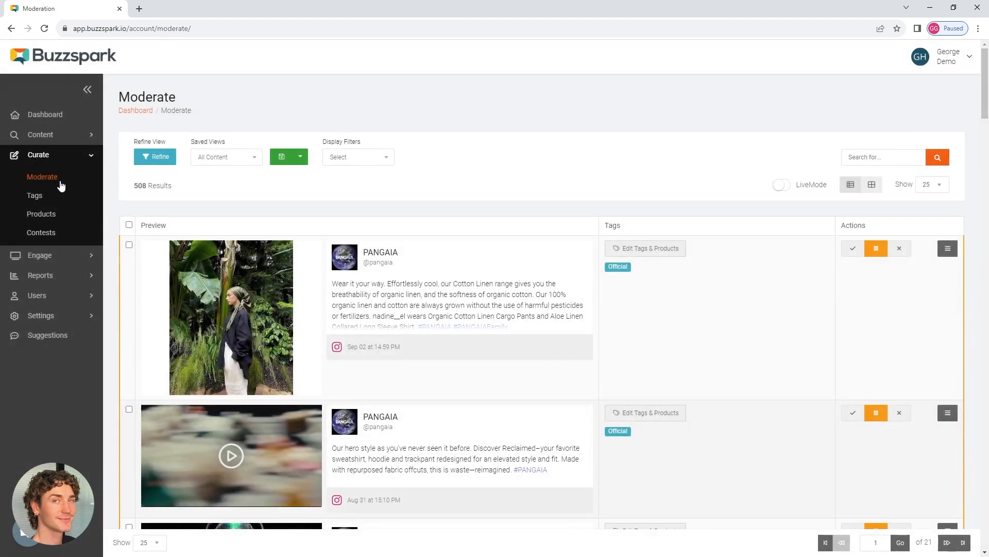
left_click(157, 161)
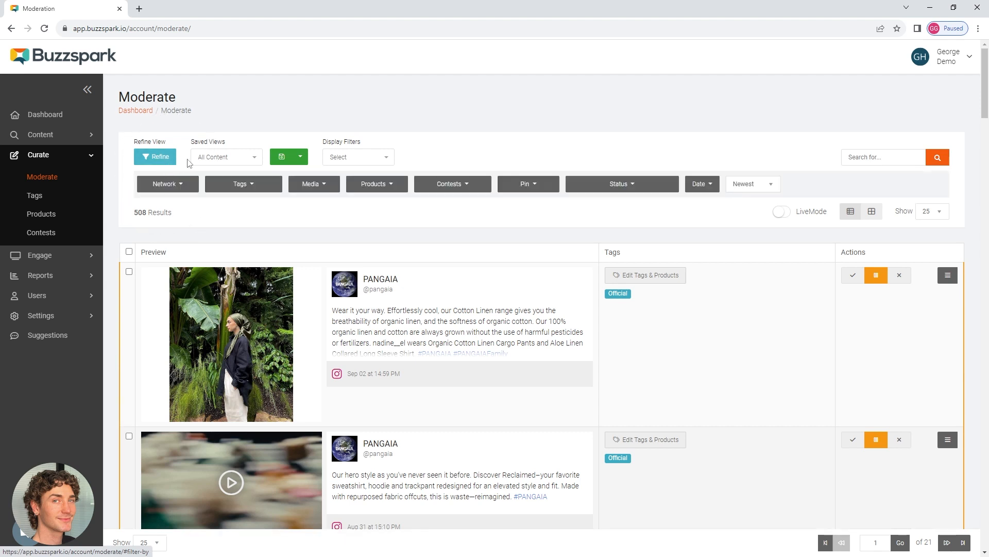
left_click(240, 193)
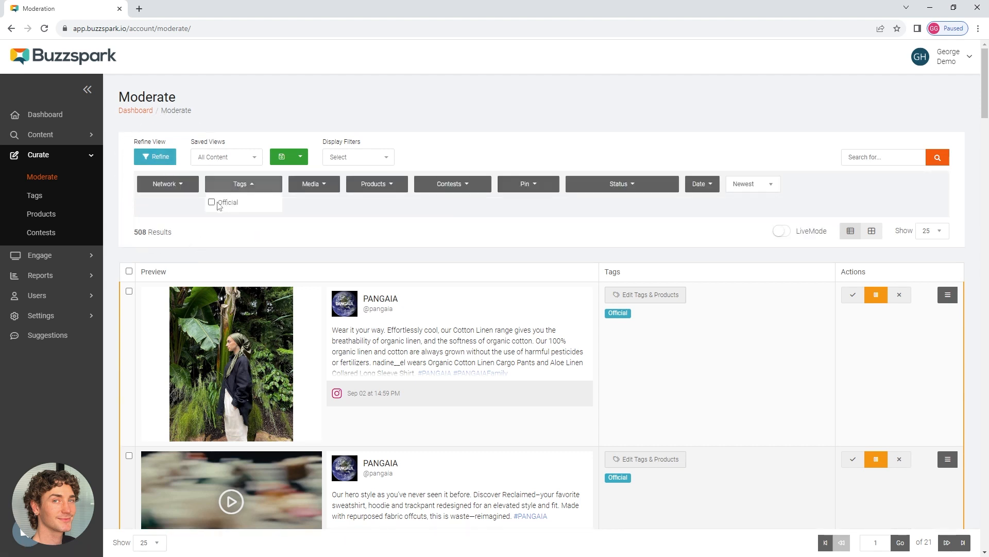
left_click(212, 202)
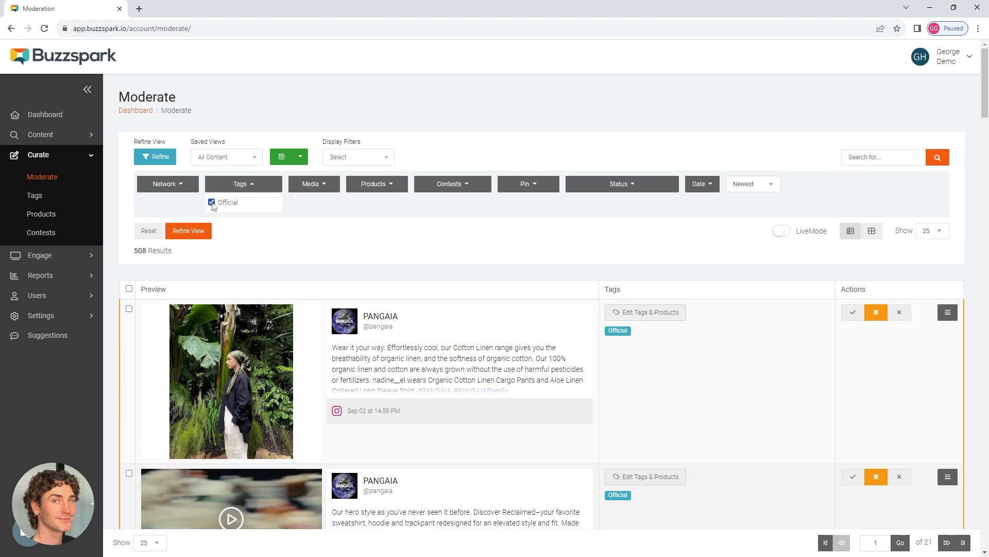
left_click(195, 238)
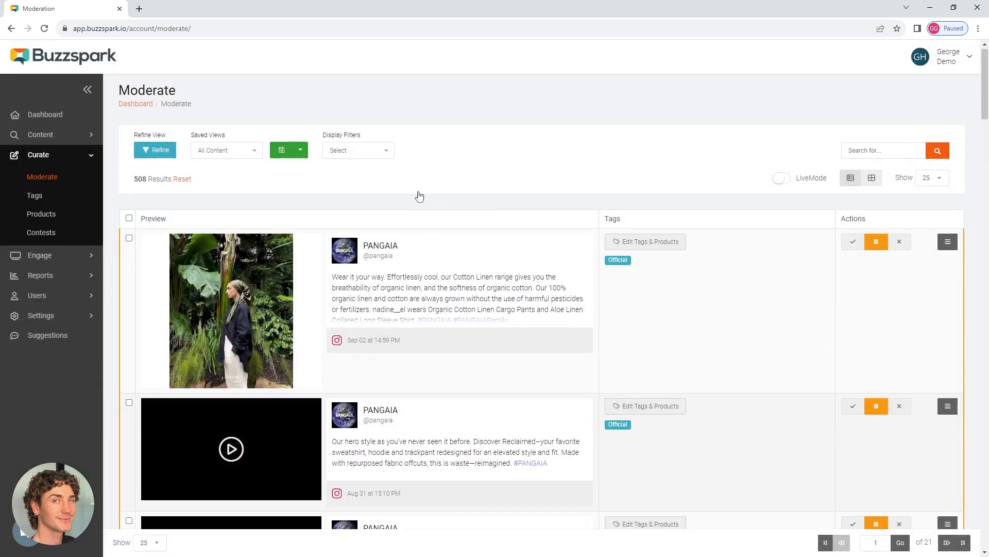
Step: Set the moderation list to show 50 posts per page
scroll(418, 196, "down", 1)
left_click(933, 127)
left_click(928, 161)
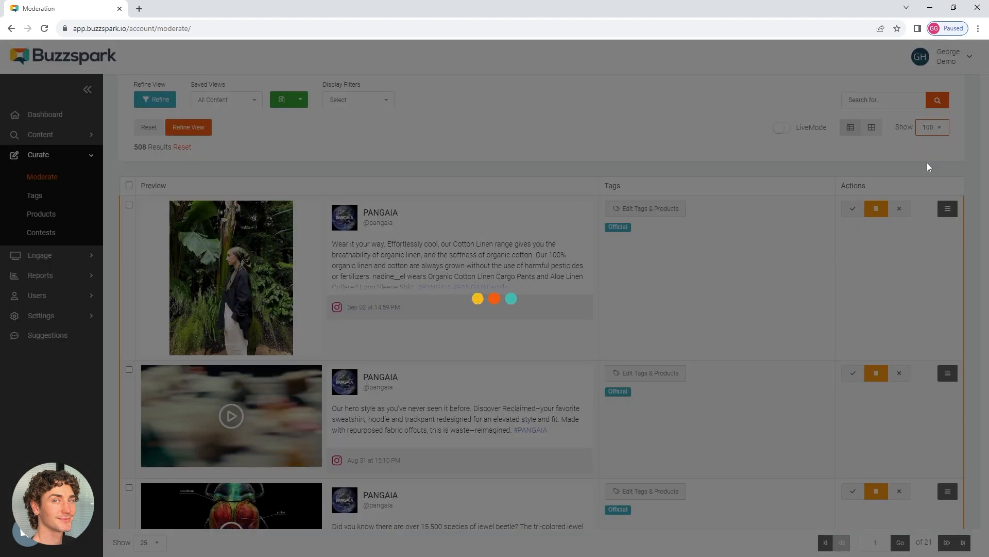
left_click(932, 127)
left_click(932, 151)
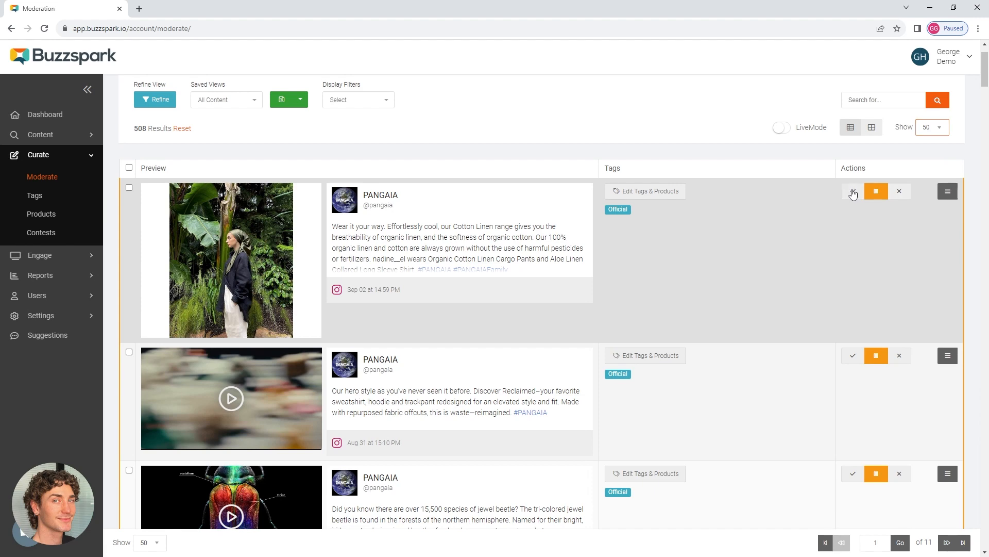
Step: Publish the first three PANGAIA posts in the moderation list
left_click(853, 191)
scroll(847, 286, "down", 2)
left_click(853, 253)
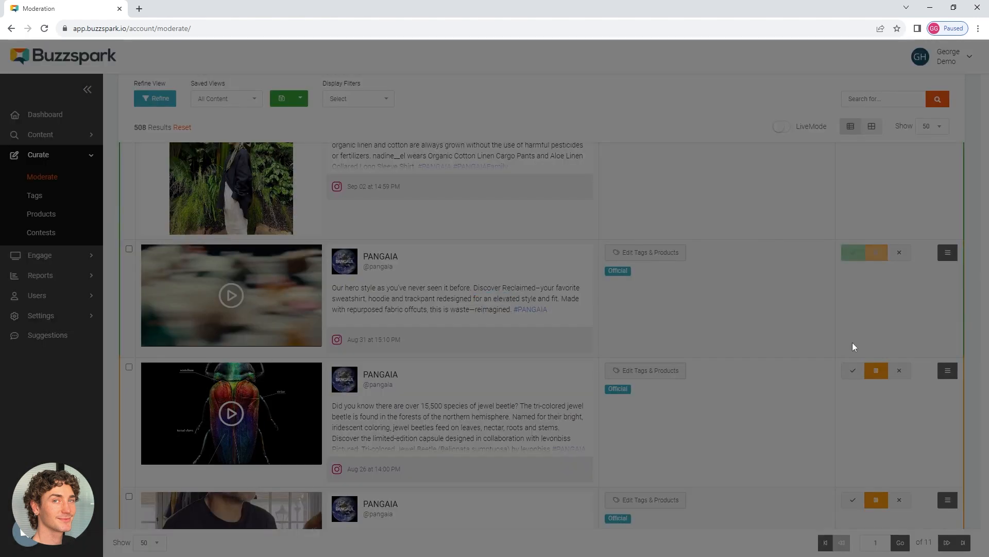
left_click(853, 370)
Step: Select the first two PANGAIA posts, dated Sep 02 and Aug 31, for bulk actions
left_click(129, 249)
scroll(130, 263, "up", 3)
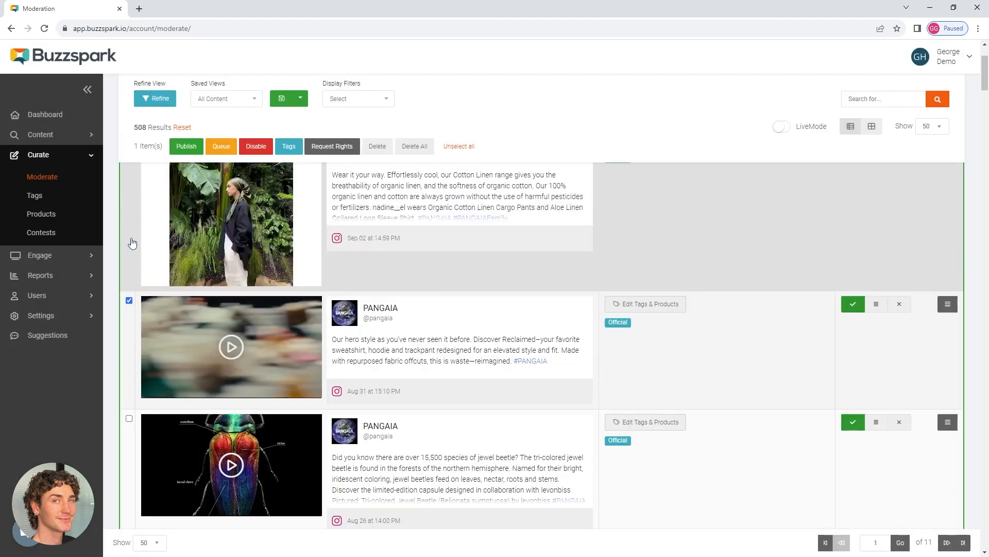
left_click(129, 260)
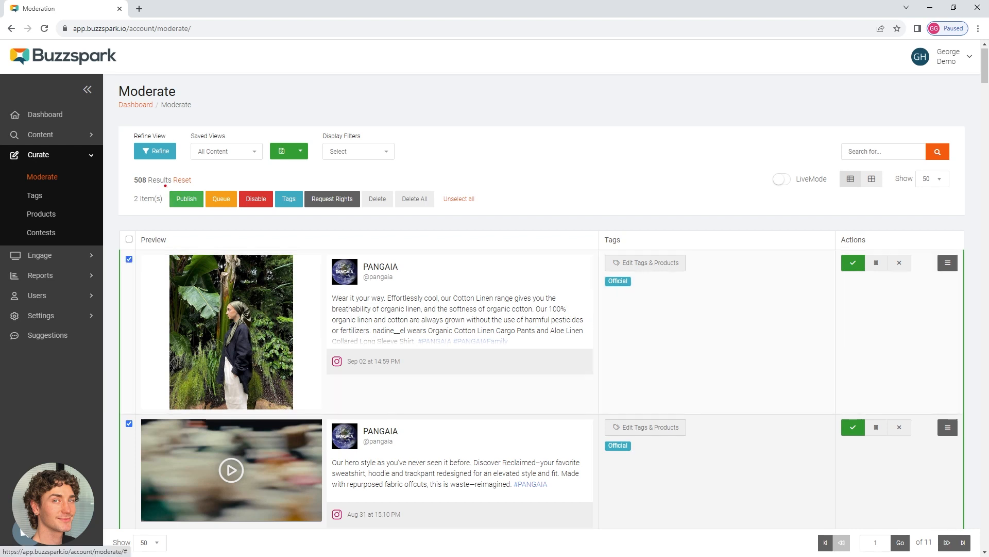
left_click_drag(165, 183, 490, 213)
key("Escape")
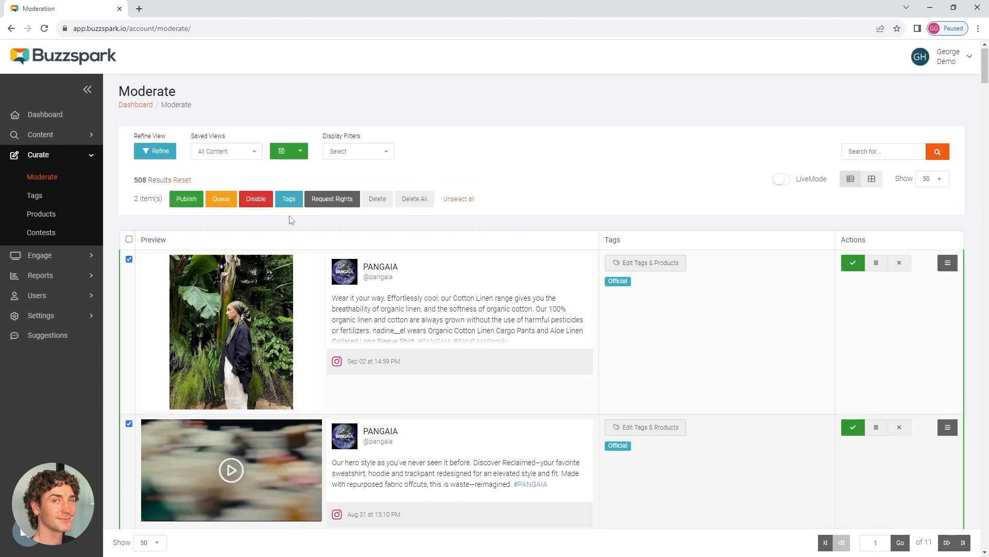
Step: Publish the two selected PANGAIA posts, and bulk-publish all posts on the current page
left_click(186, 200)
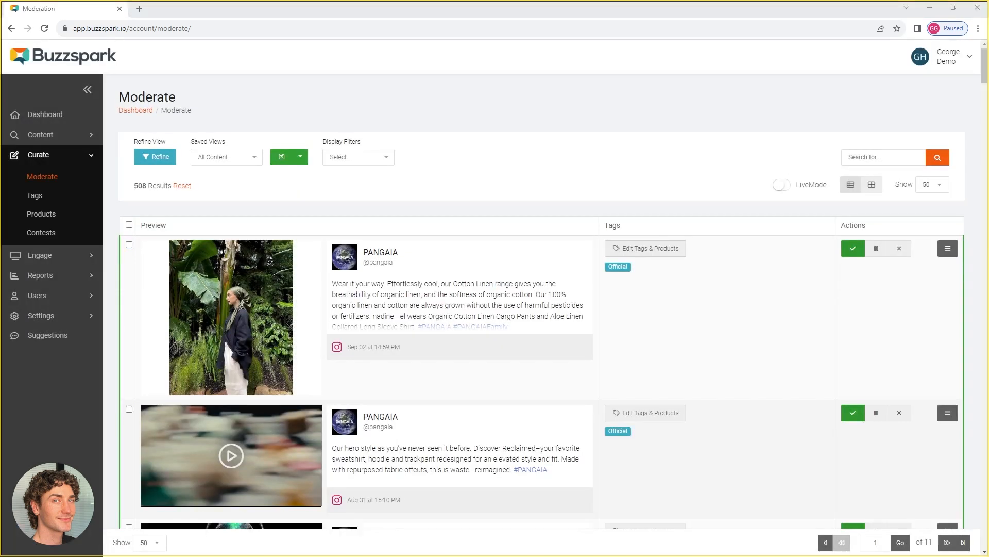
left_click(129, 226)
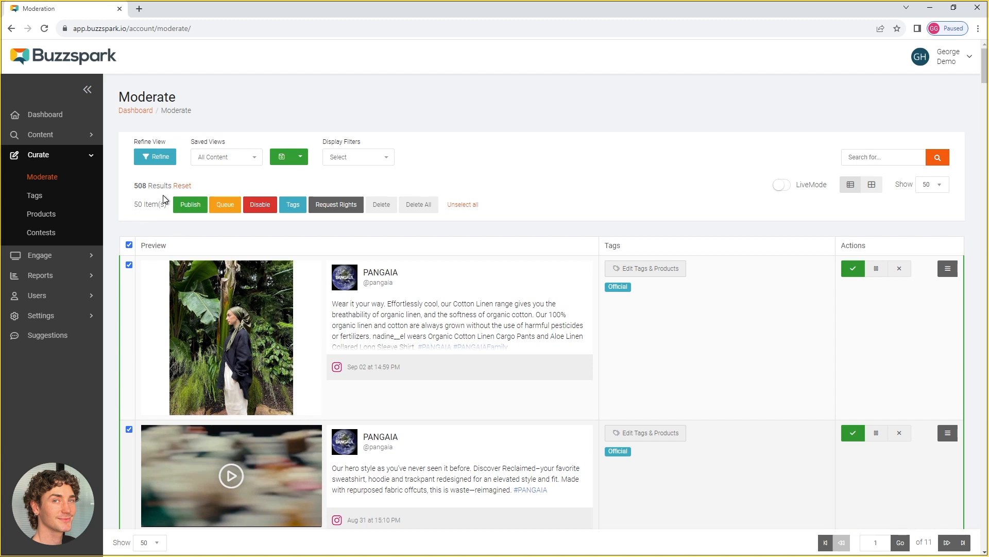
left_click(189, 205)
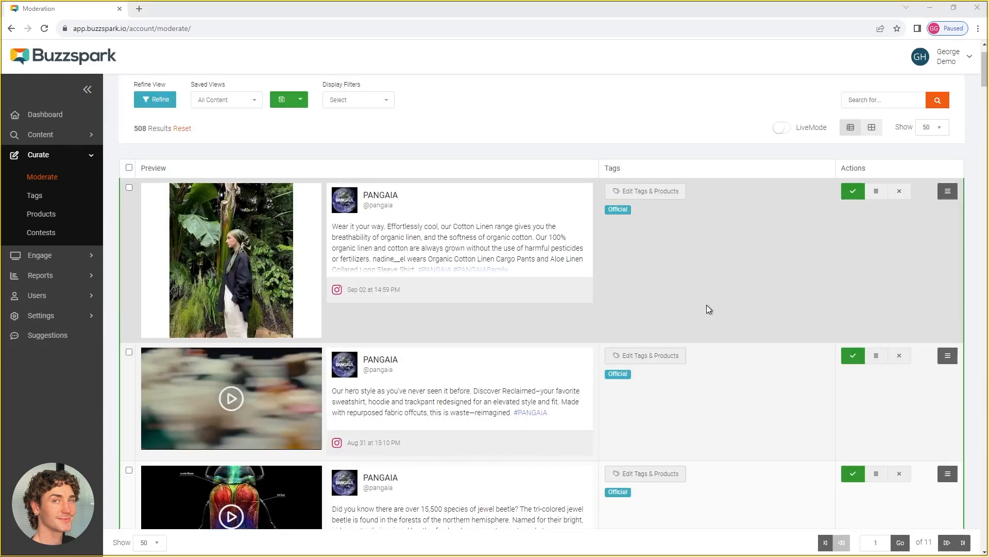
Step: Search the moderation list for posts containing "plant"
left_click(877, 103)
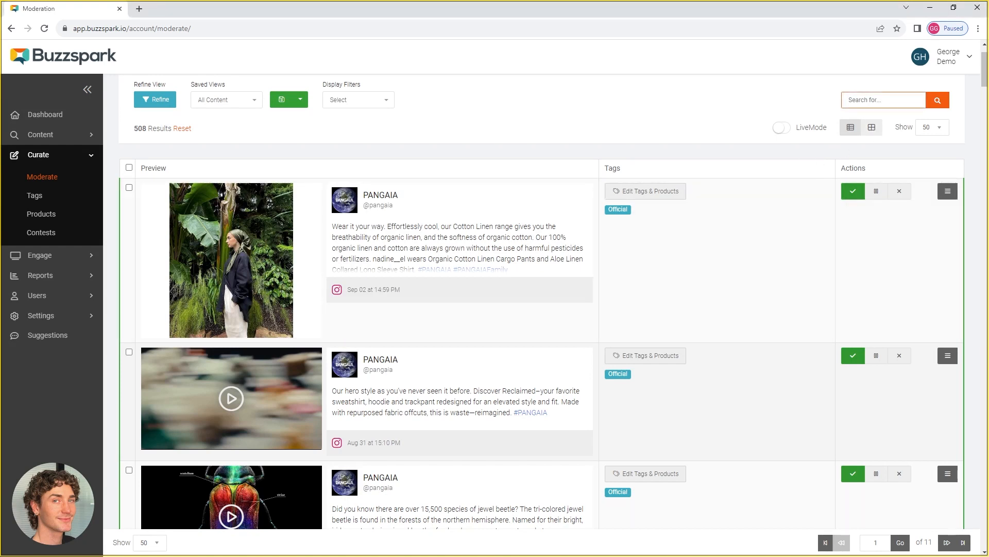
type("plant")
left_click(939, 100)
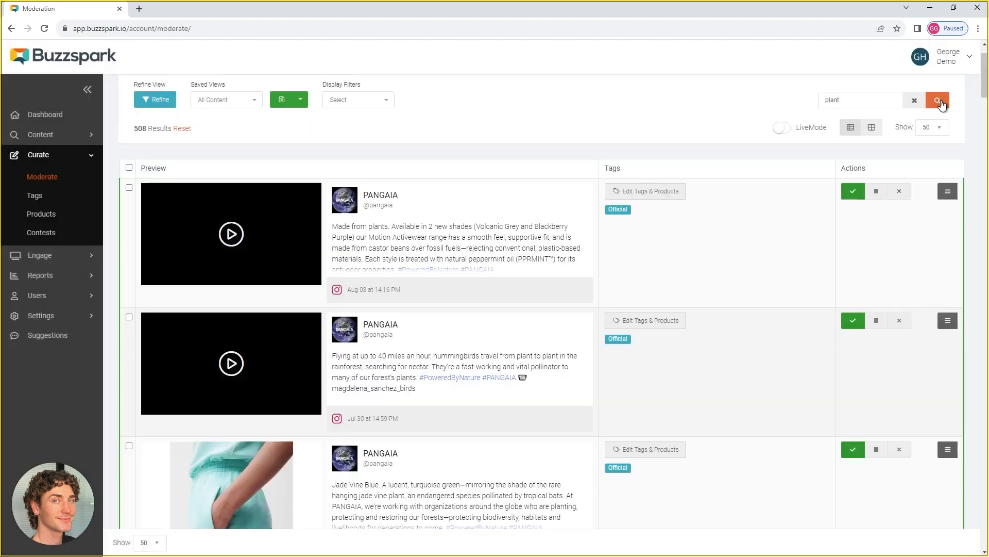
Step: Select all posts in the search results, create a new tag named Plants, and add it to them
left_click(129, 168)
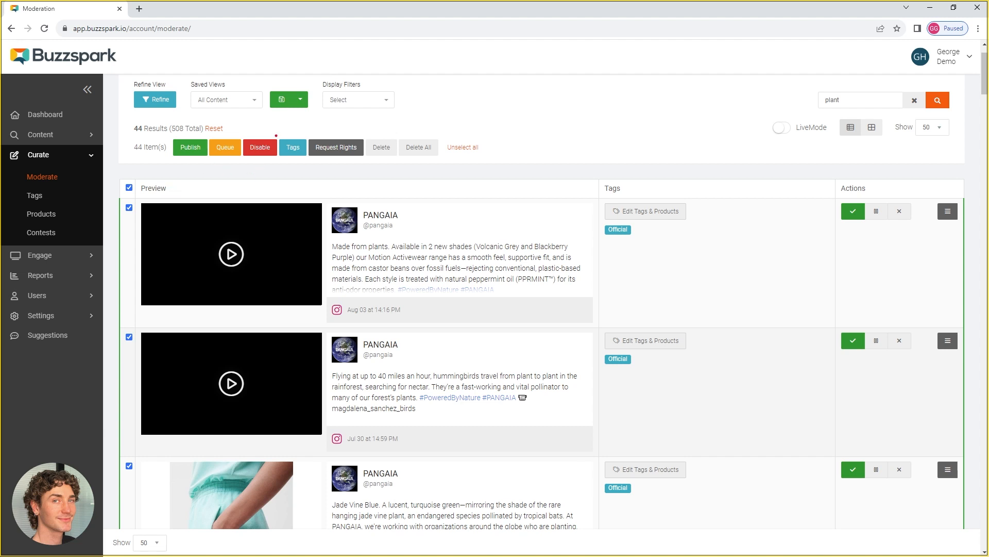
mouse_move(277, 136)
left_mouse_down()
mouse_move(312, 151)
mouse_move(301, 161)
mouse_move(278, 139)
left_mouse_up()
left_click(293, 148)
left_click(359, 138)
left_click(375, 161)
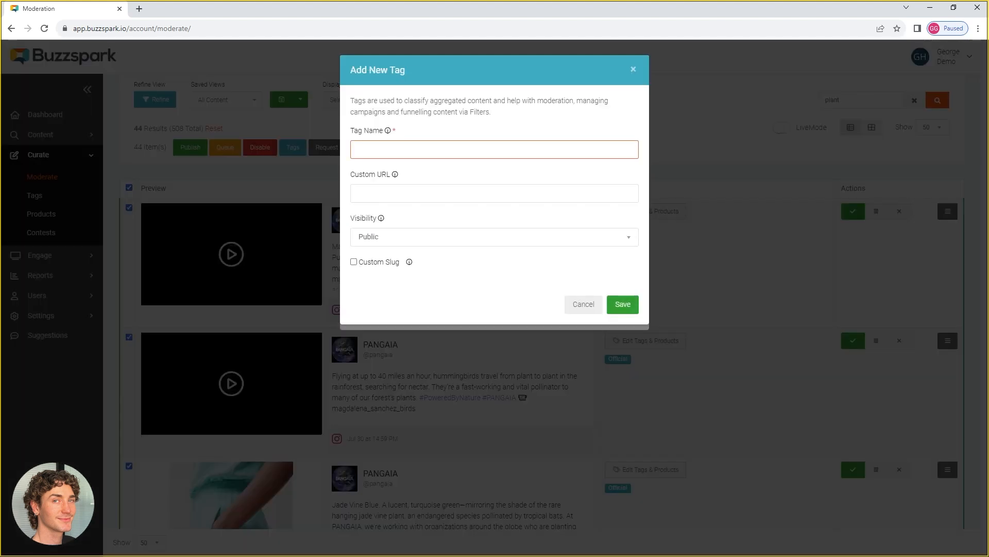
type("Plants")
left_click(624, 306)
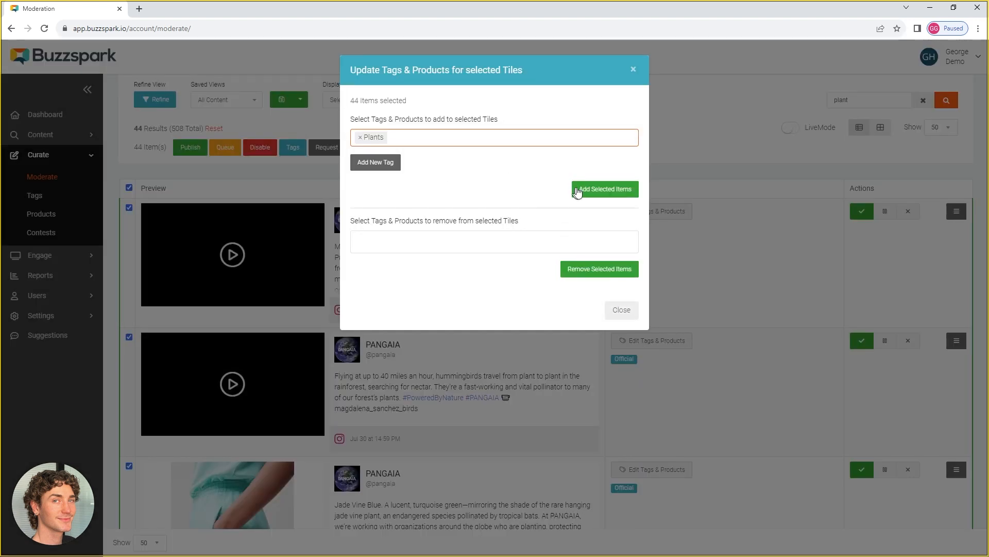
left_click(611, 191)
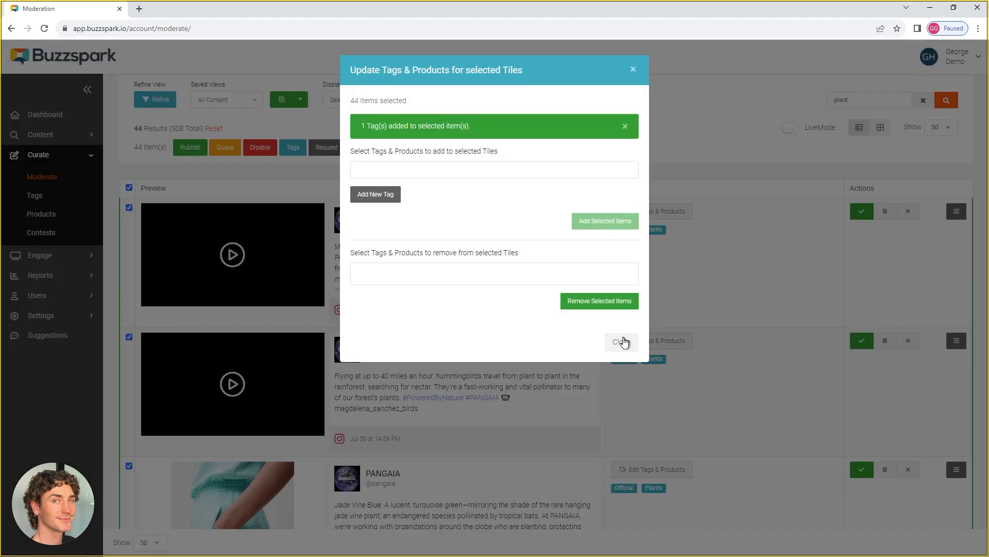
left_click(622, 341)
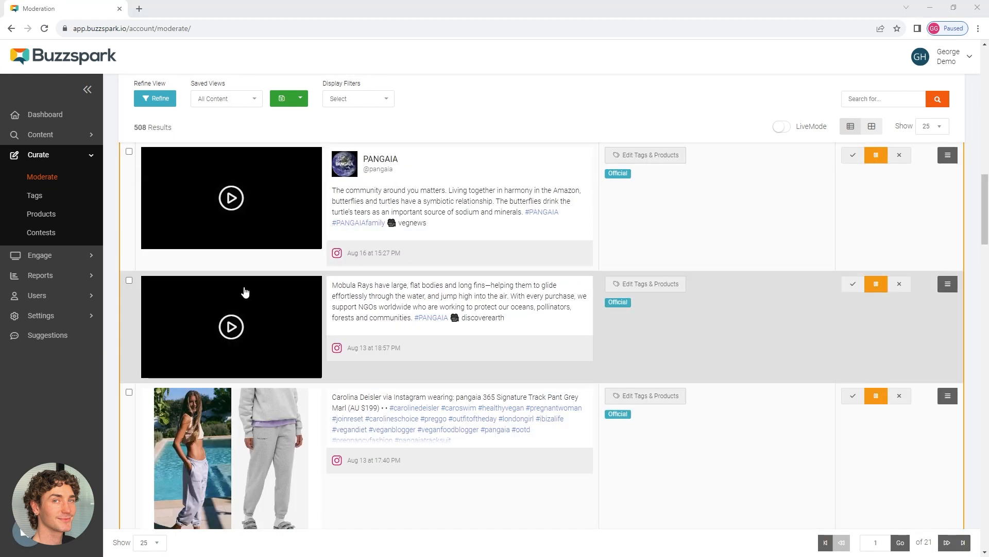
Step: Go to the content filters and start a new filter named Official that uses the Official tag
left_click(63, 257)
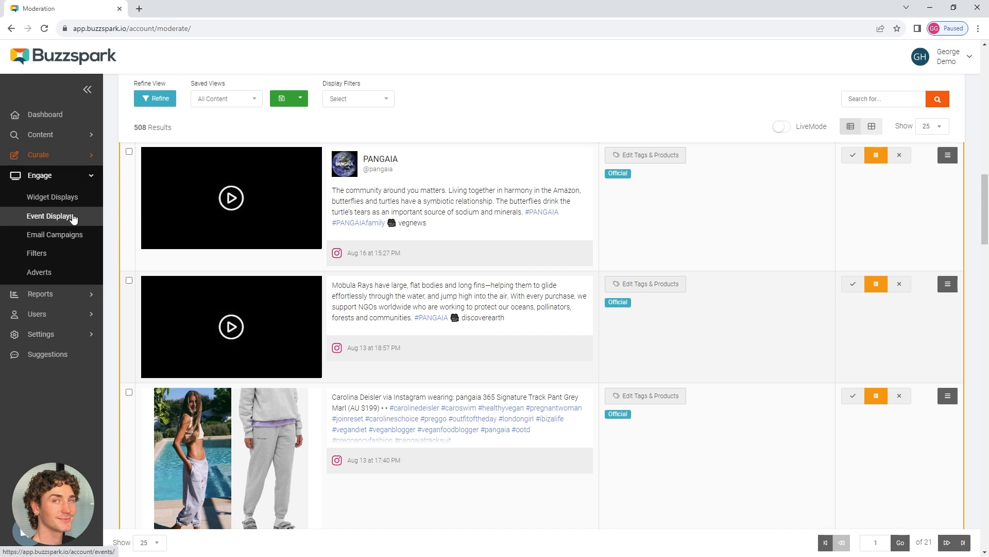
left_click(68, 251)
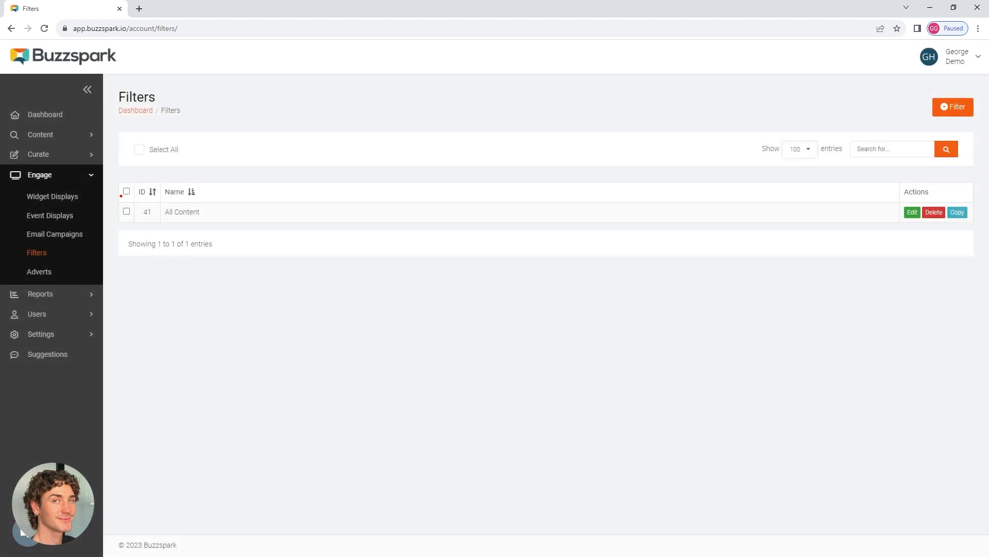
left_click_drag(150, 203, 213, 224)
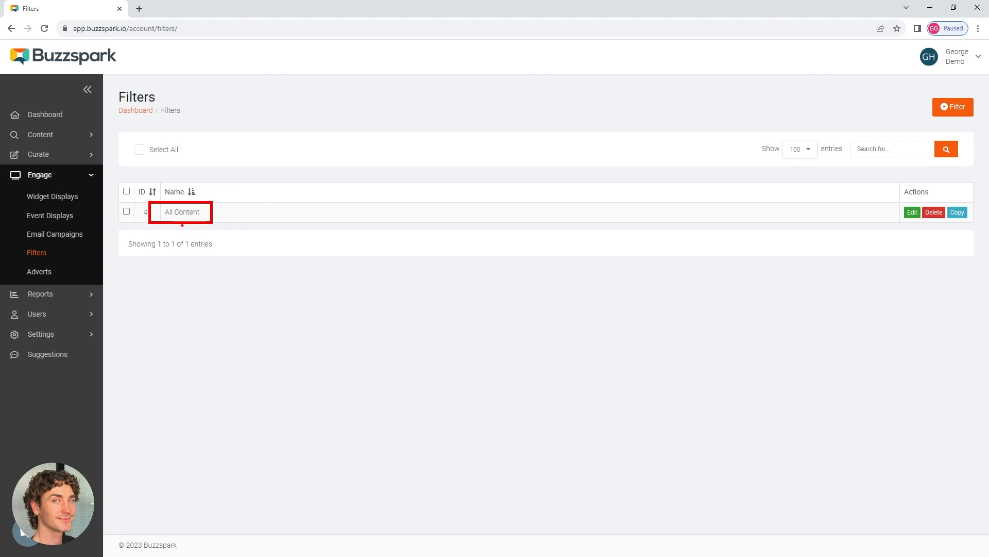
mouse_move(937, 90)
left_mouse_down()
mouse_move(918, 101)
mouse_move(985, 106)
mouse_move(951, 92)
left_mouse_up()
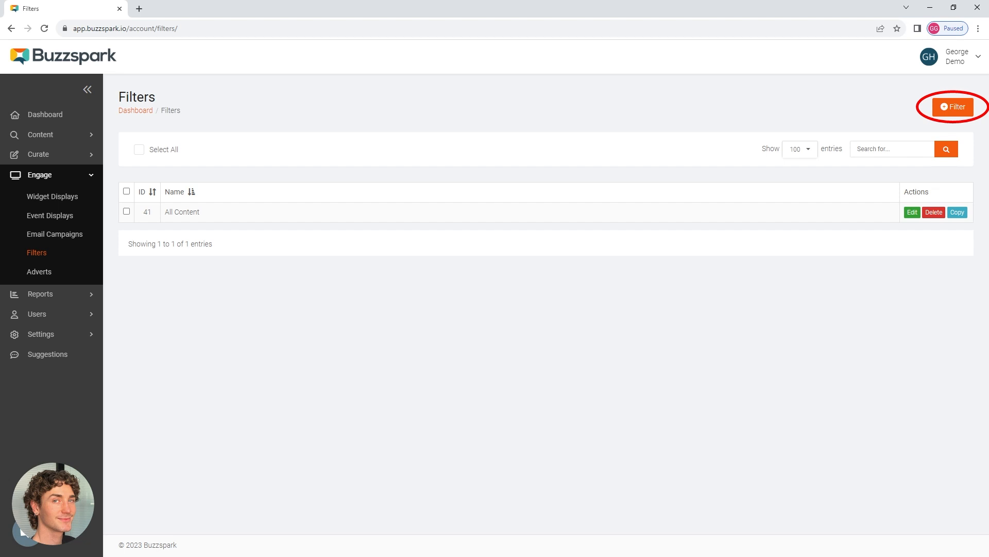
left_click(951, 106)
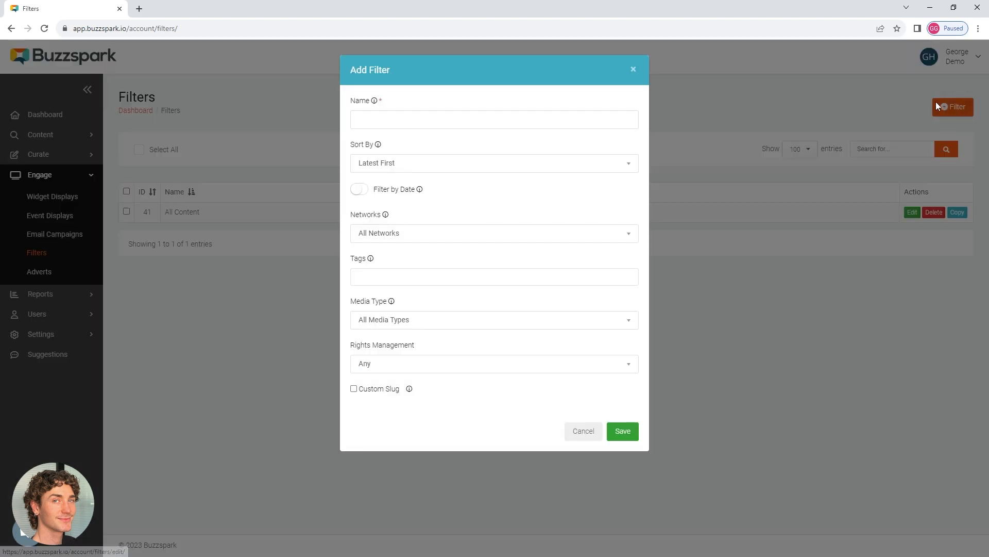
left_click(566, 125)
type("Official")
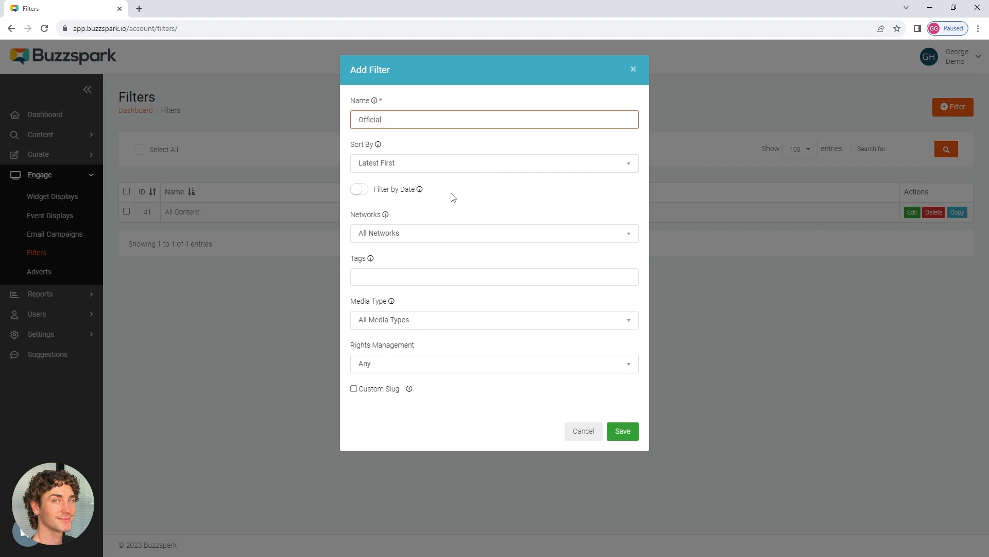
left_click(422, 273)
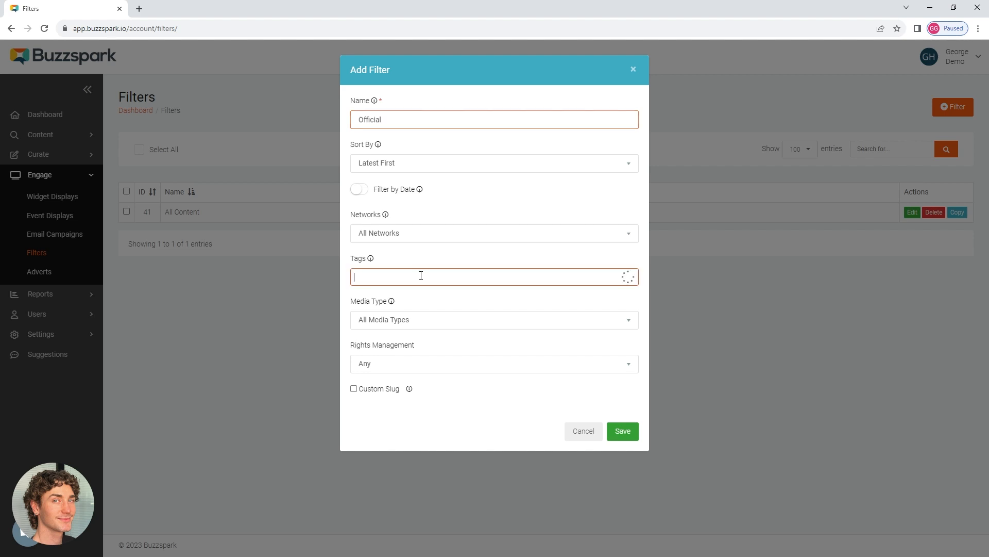
left_click(396, 302)
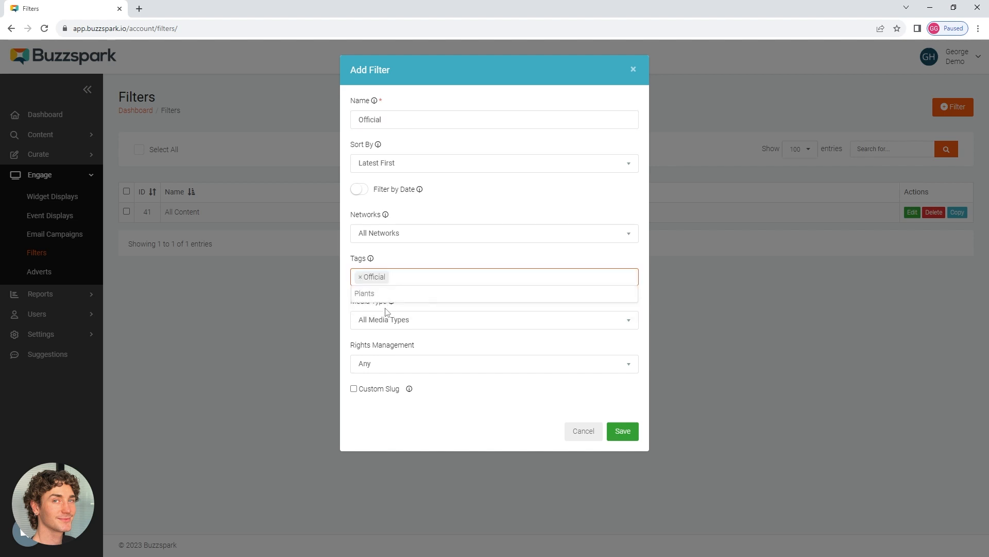
Step: Limit the Official filter to Image and Video media, keep rights management at Any, and save it
left_click(395, 320)
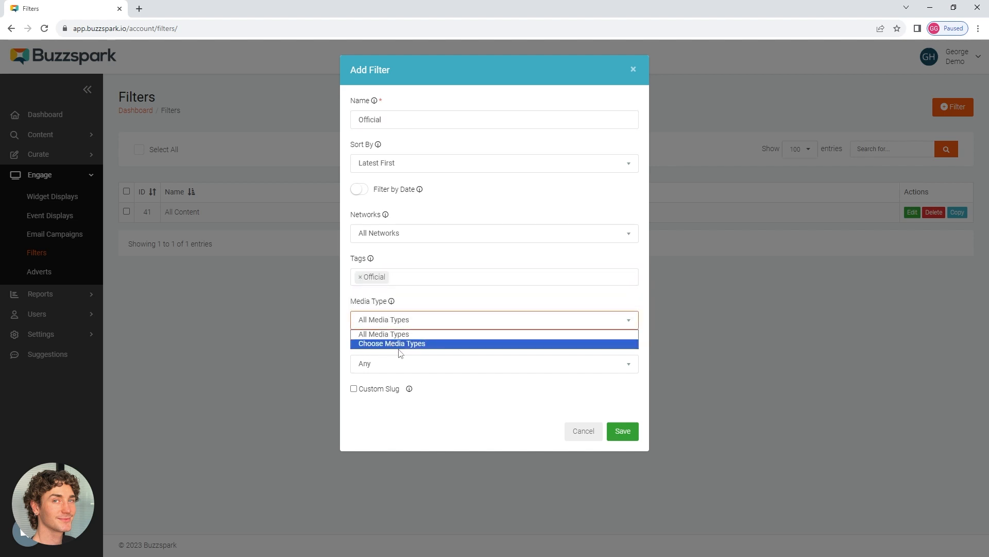
key("Tab")
left_click(396, 320)
left_click(396, 339)
left_click(354, 360)
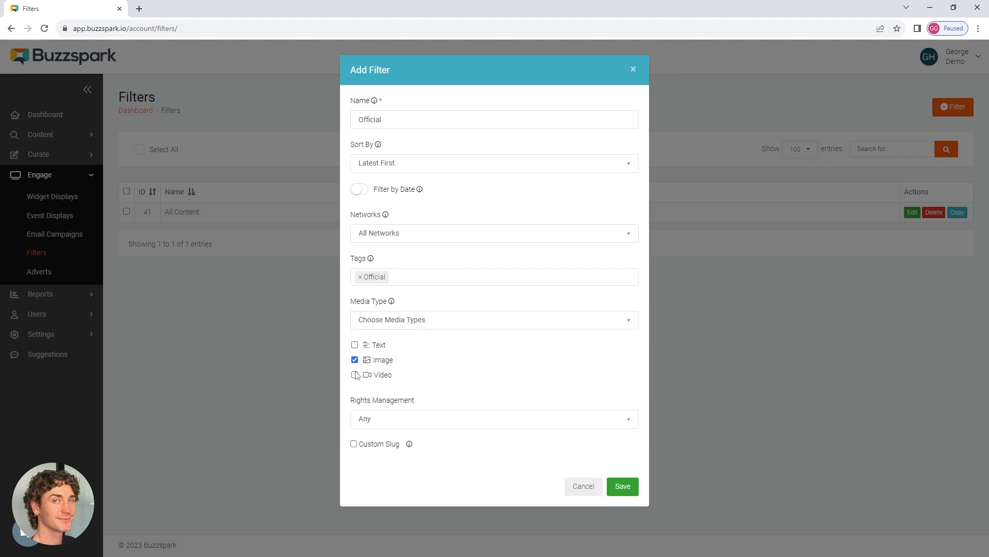
left_click(355, 374)
left_click(391, 418)
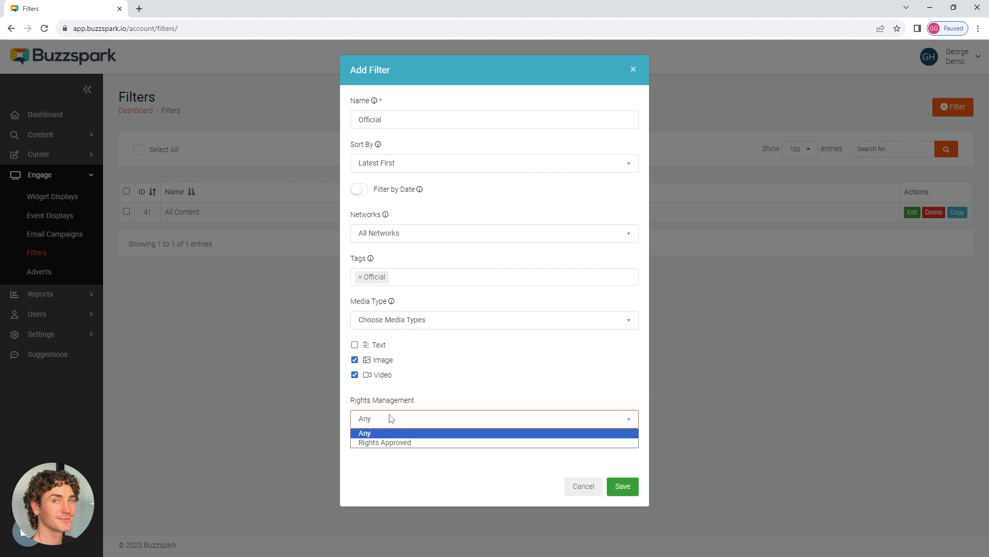
left_click(390, 416)
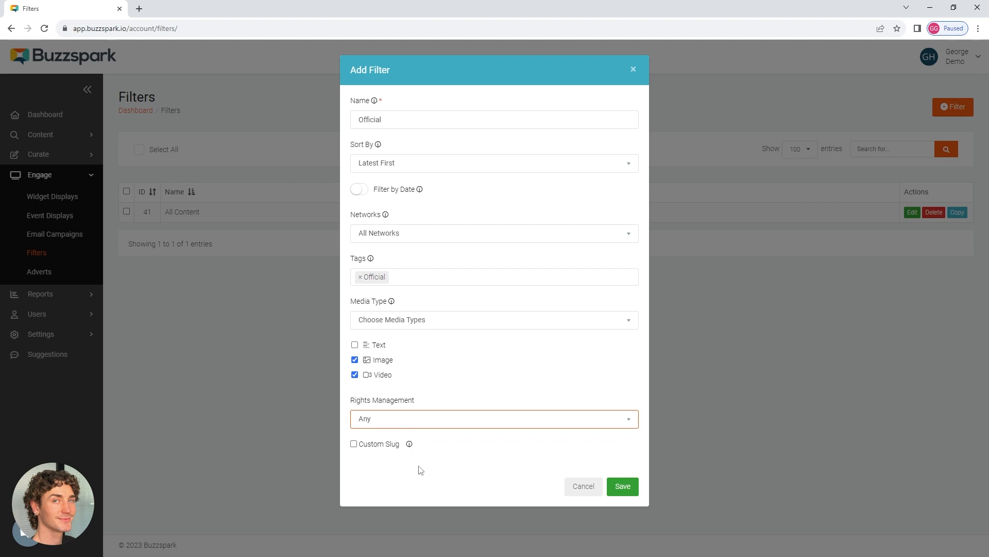
left_click(624, 489)
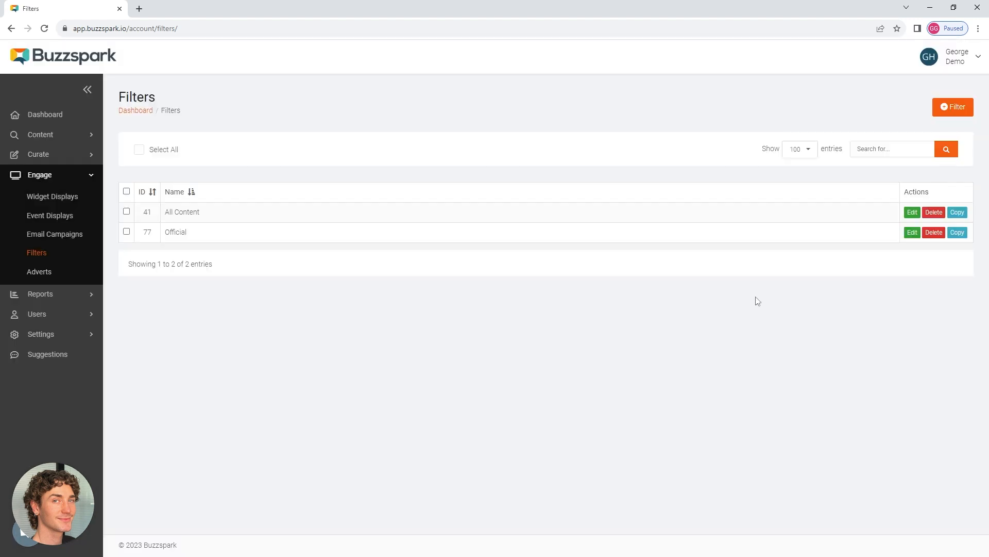
Step: Start another filter named Plants that uses the Plants tag
left_click(950, 107)
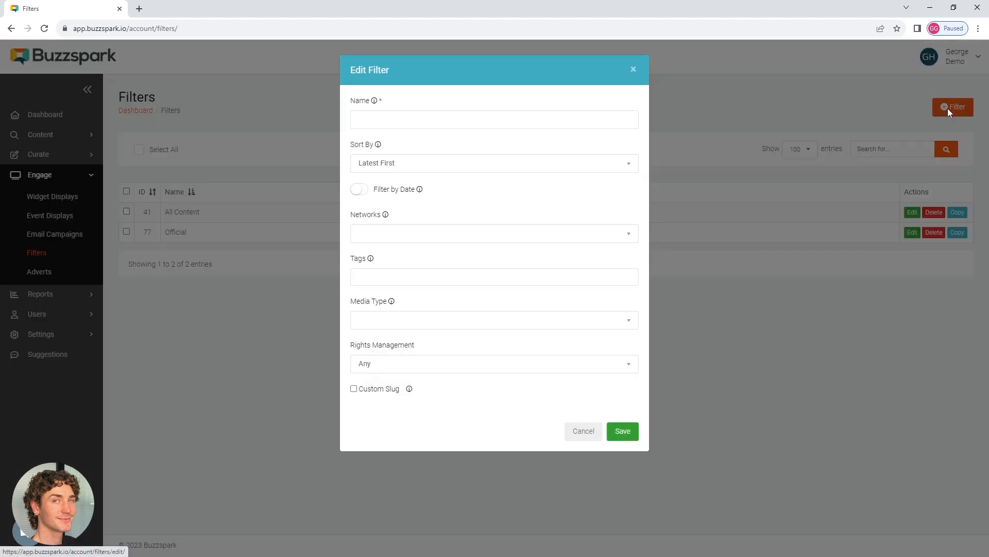
left_click(438, 121)
type("Plants")
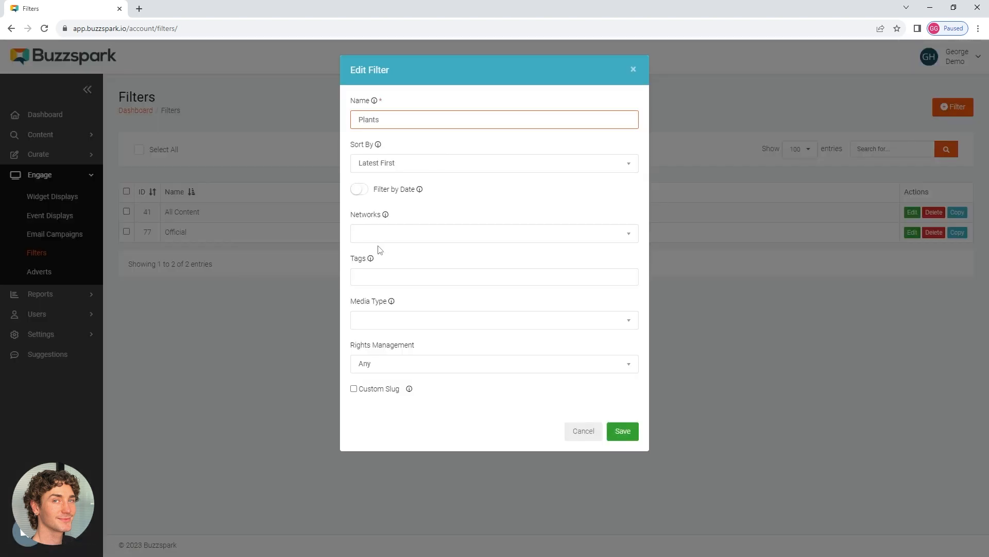
left_click(381, 275)
left_click(372, 309)
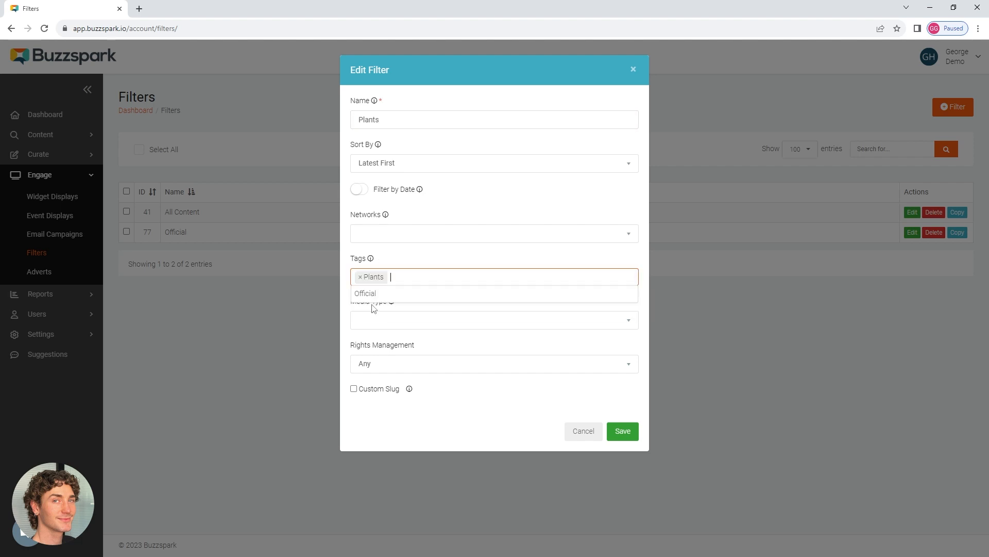
left_click(471, 327)
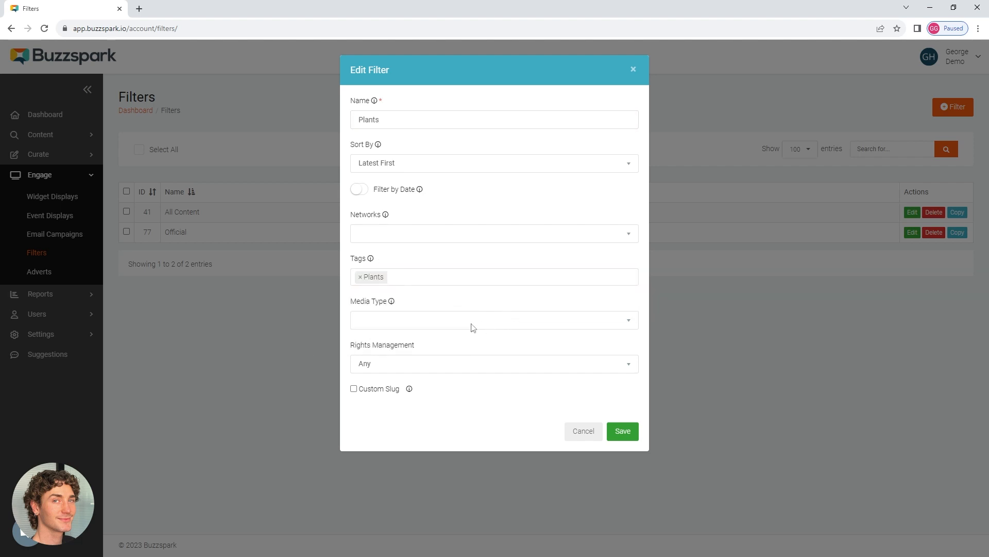
Step: Limit the Plants filter to Image and Video media types and save it
left_click(431, 325)
left_click(411, 344)
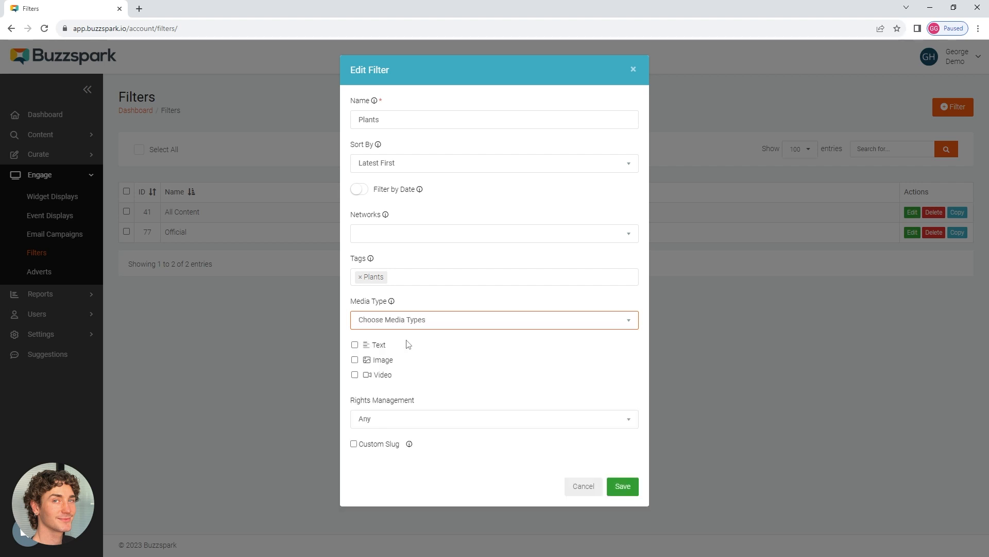
left_click(355, 359)
left_click(355, 375)
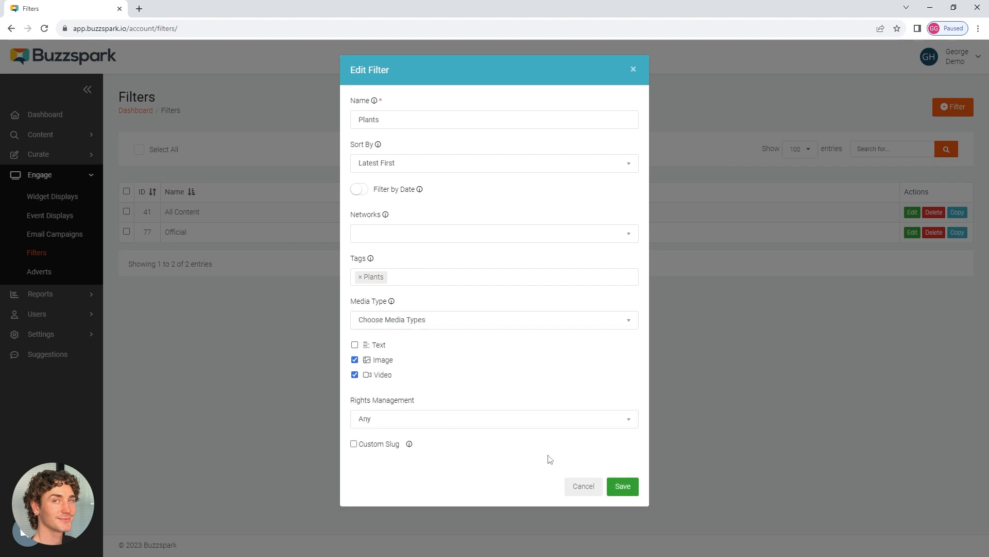
left_click(624, 487)
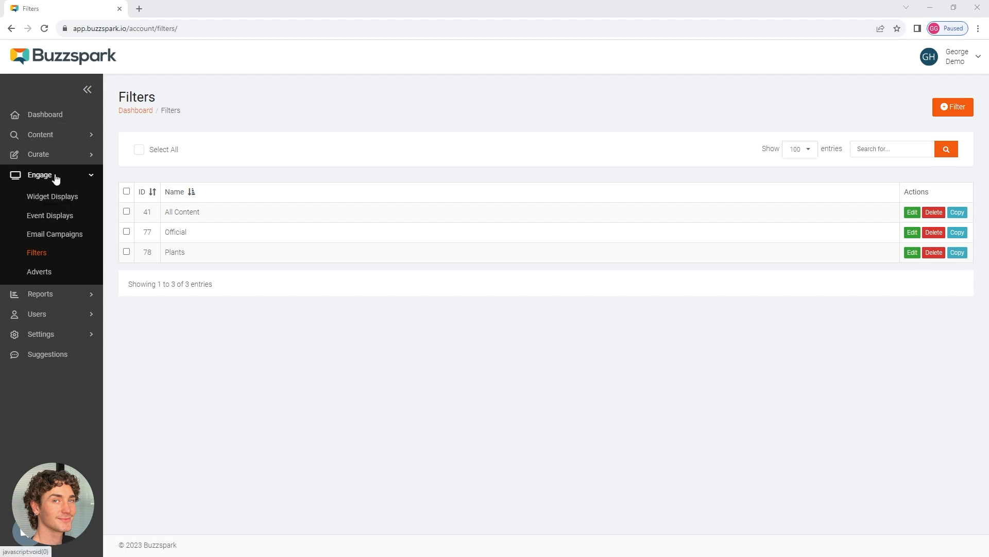
Step: Start a new widget display named Website that uses the Plants filter
left_click(83, 207)
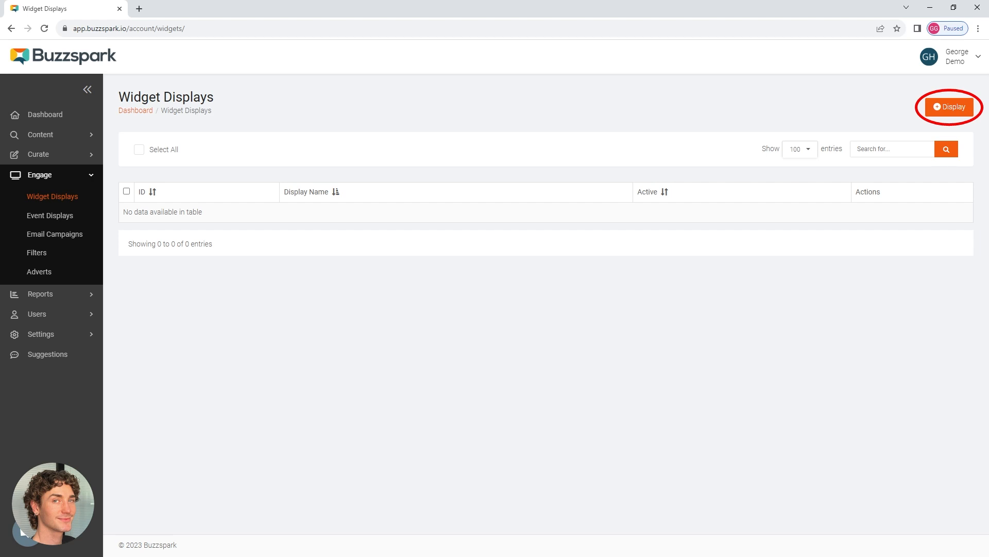
left_click(947, 108)
left_click(438, 164)
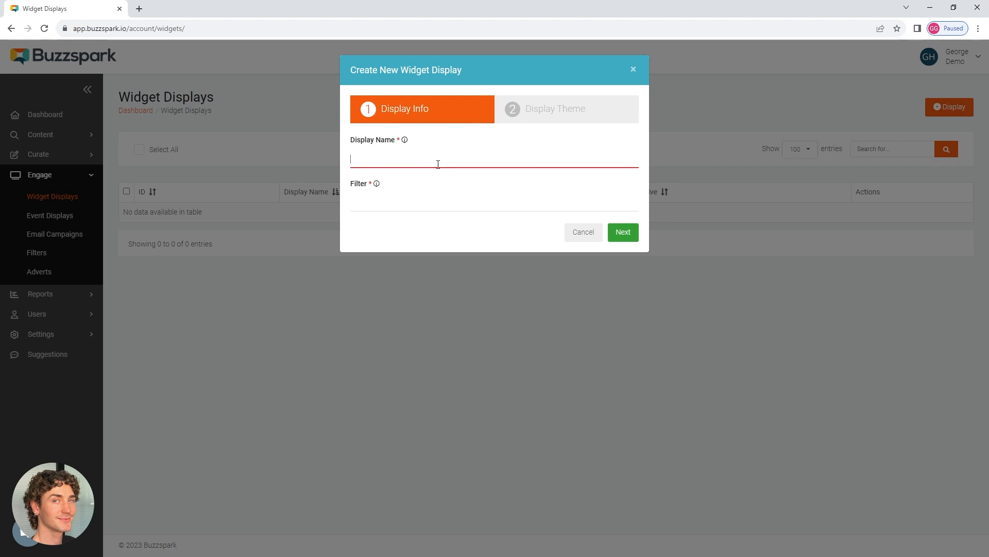
type("Website")
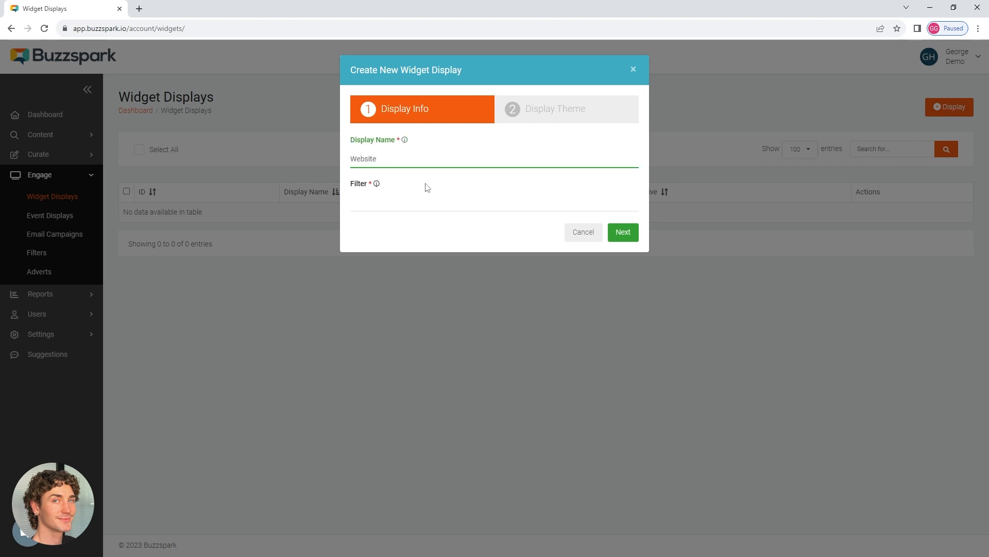
left_click(387, 205)
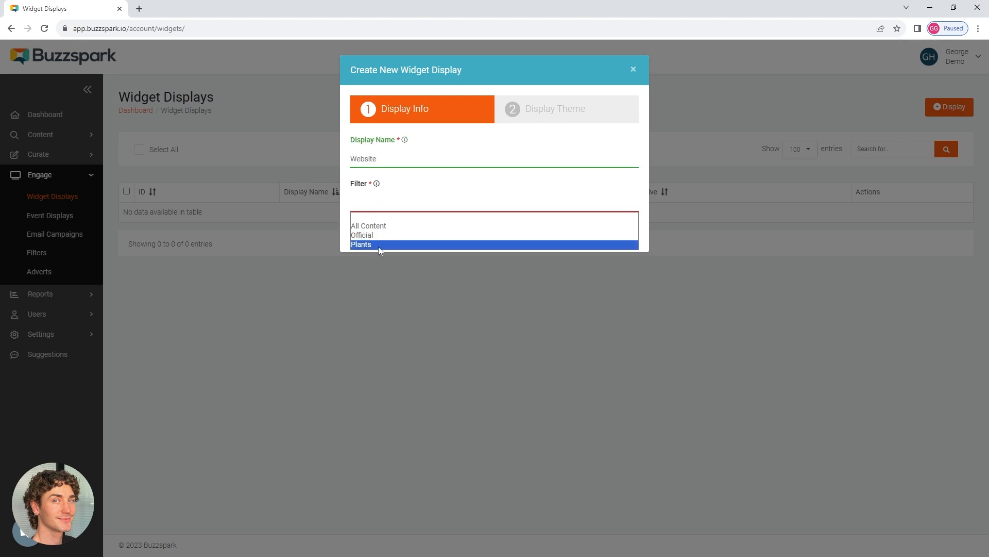
left_click(379, 244)
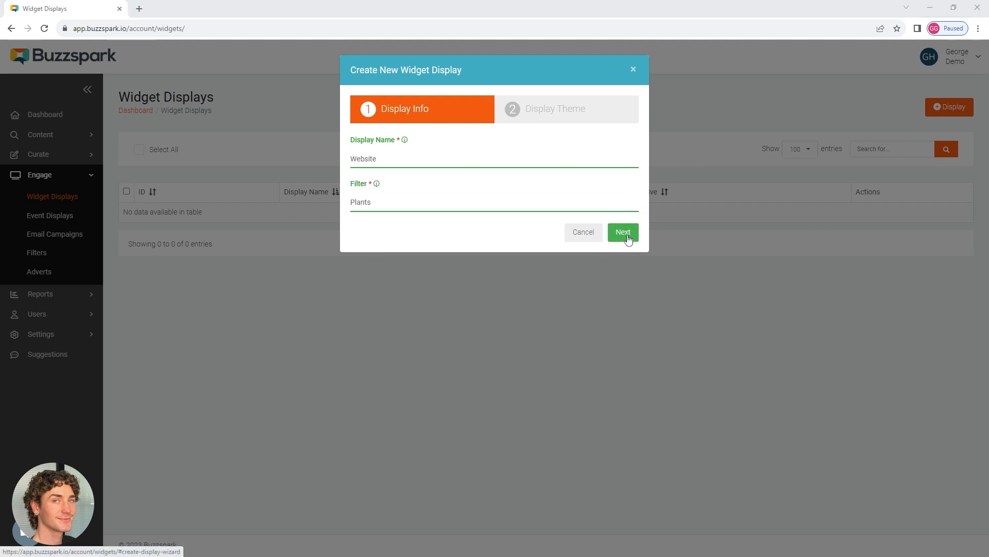
Step: Choose the Cards Slider theme for the Website display and finish the creation wizard
left_click(627, 235)
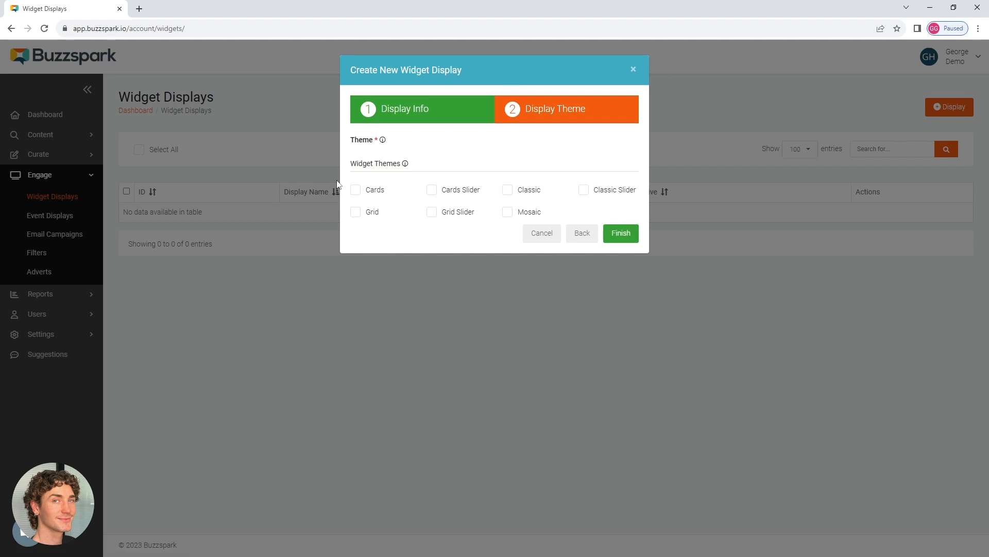
left_click(431, 190)
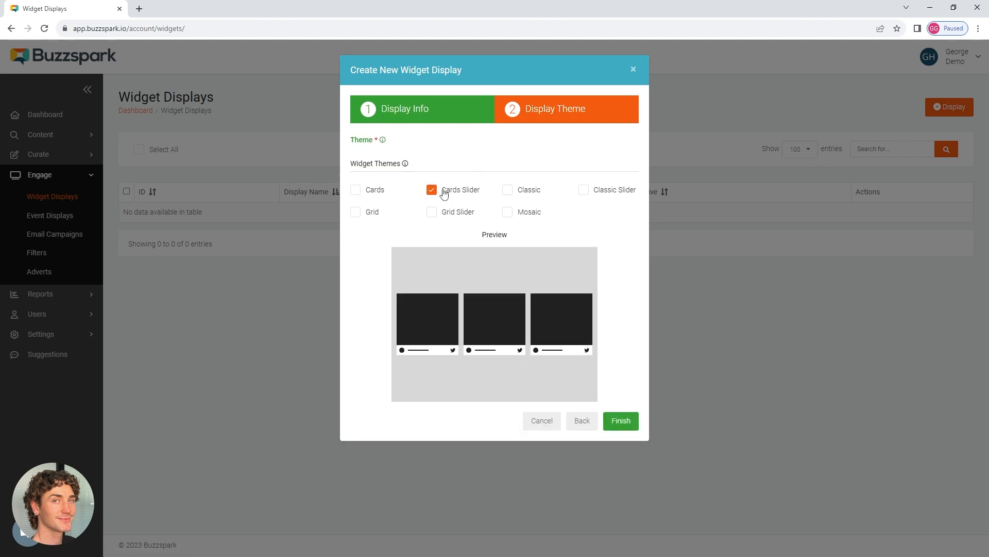
left_click(622, 426)
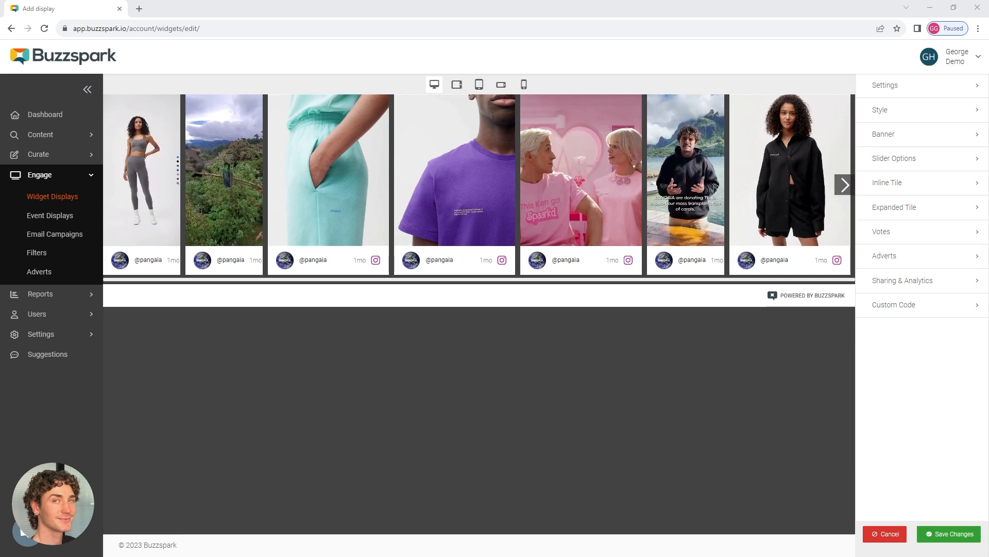
Step: Review the Inline Tile and Expanded Tile options while previewing one post's expanded view in the slider
left_click(908, 191)
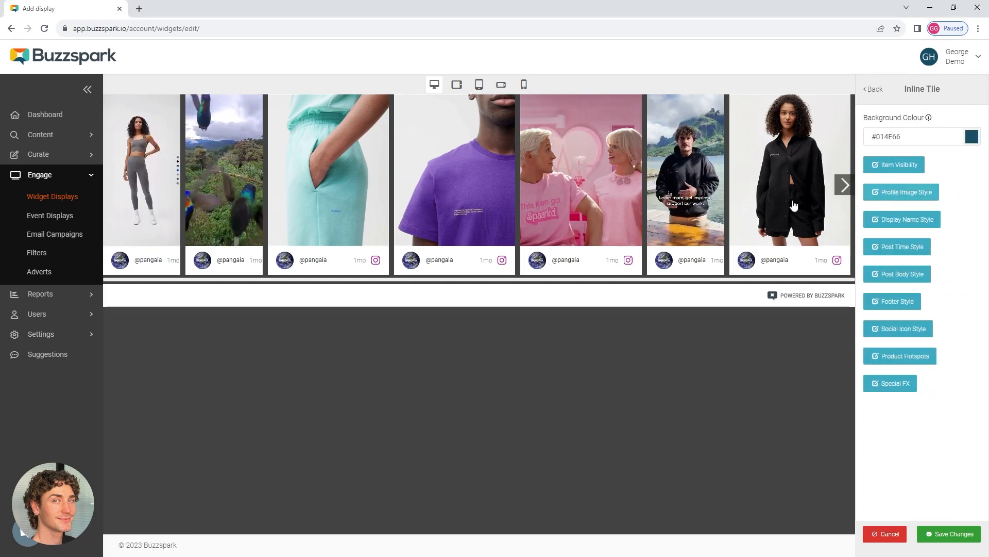
left_click(599, 185)
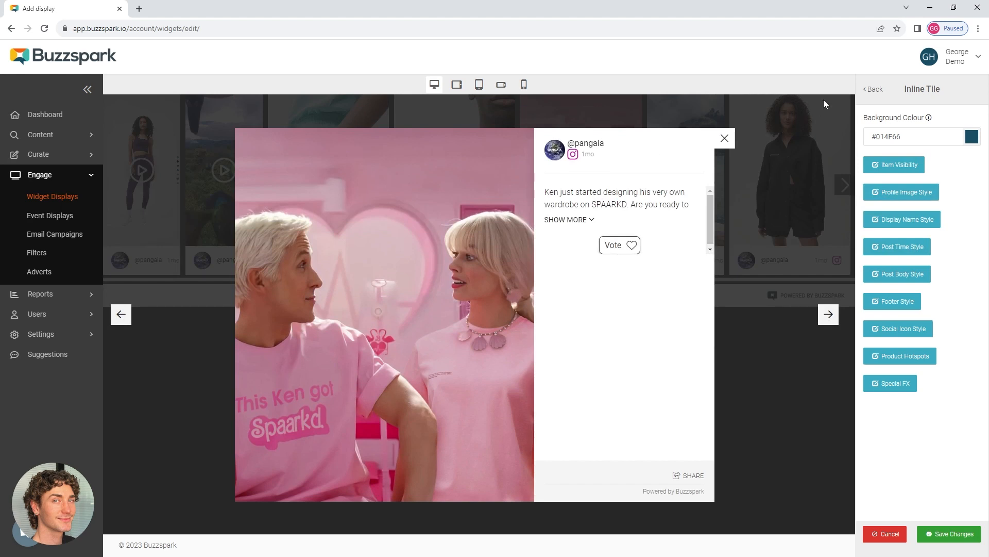
left_click(873, 89)
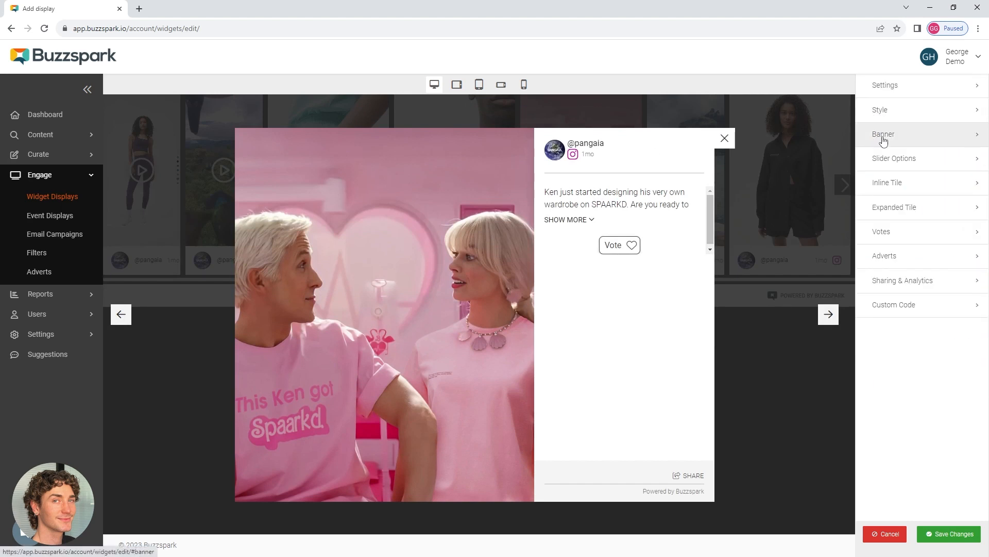
left_click(923, 216)
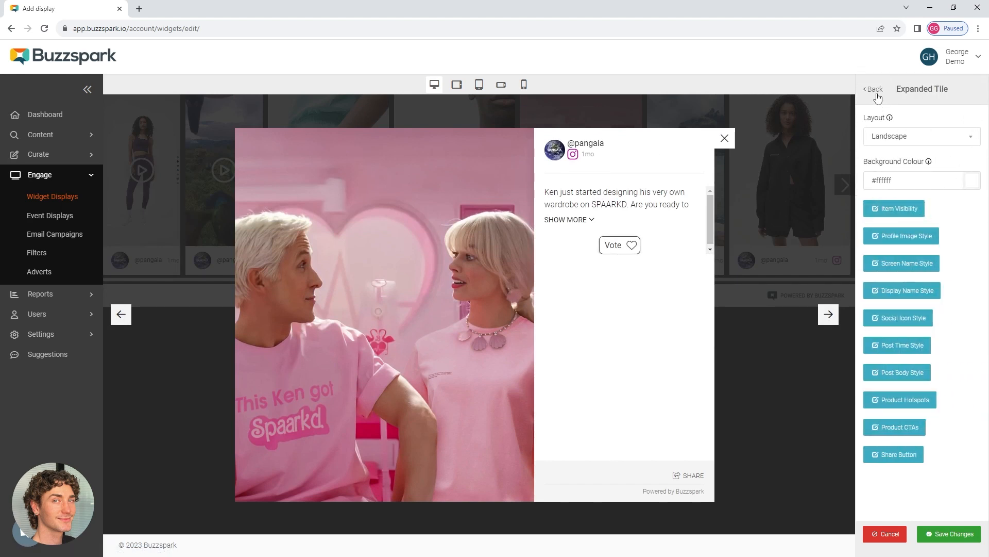
left_click(875, 89)
left_click(724, 138)
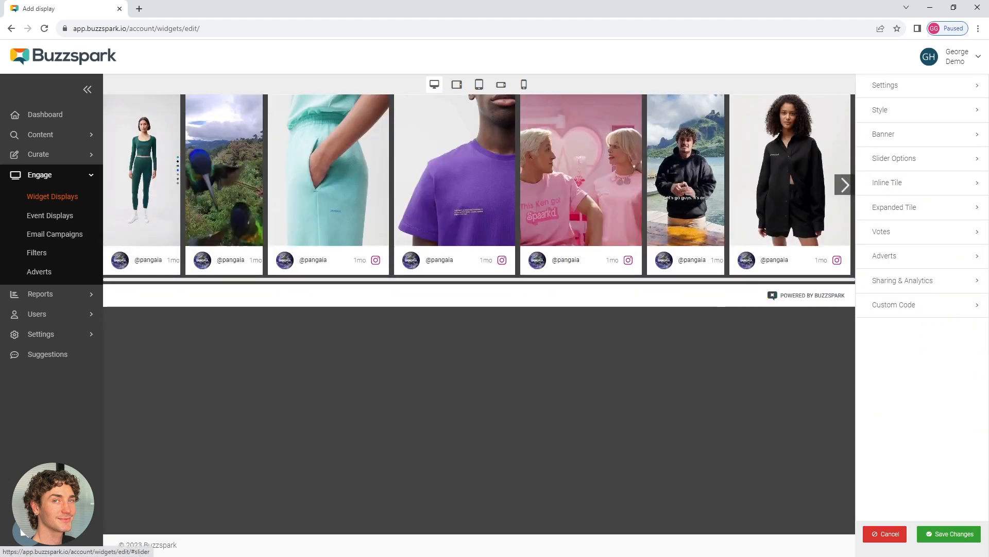
Step: Set the widget display's background colour to black (#000000) in its style options
left_click(876, 110)
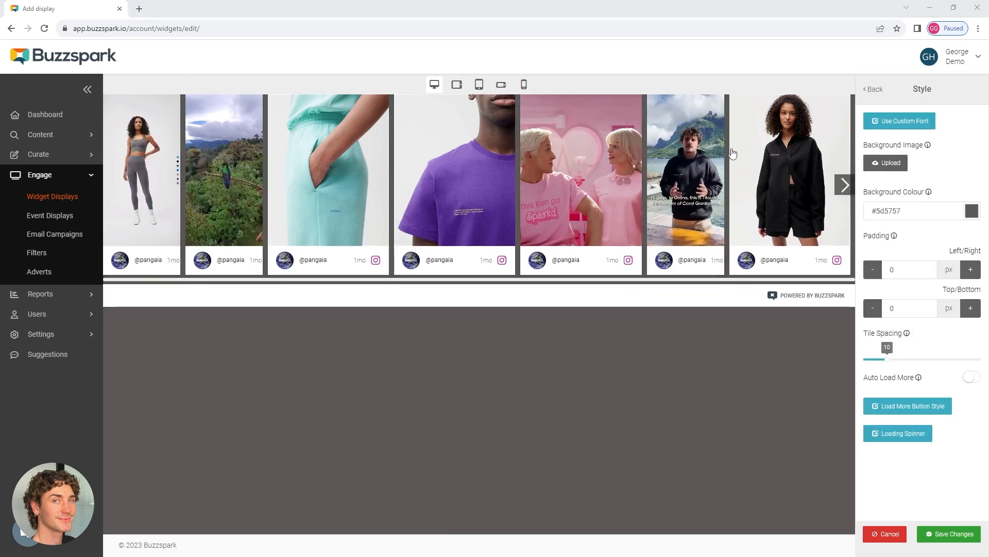
left_click(872, 89)
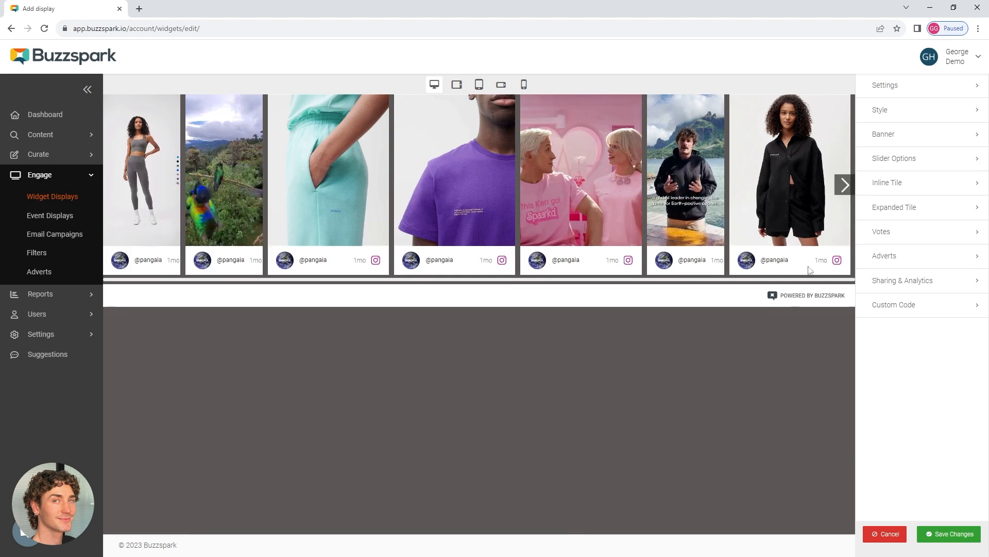
left_click(904, 115)
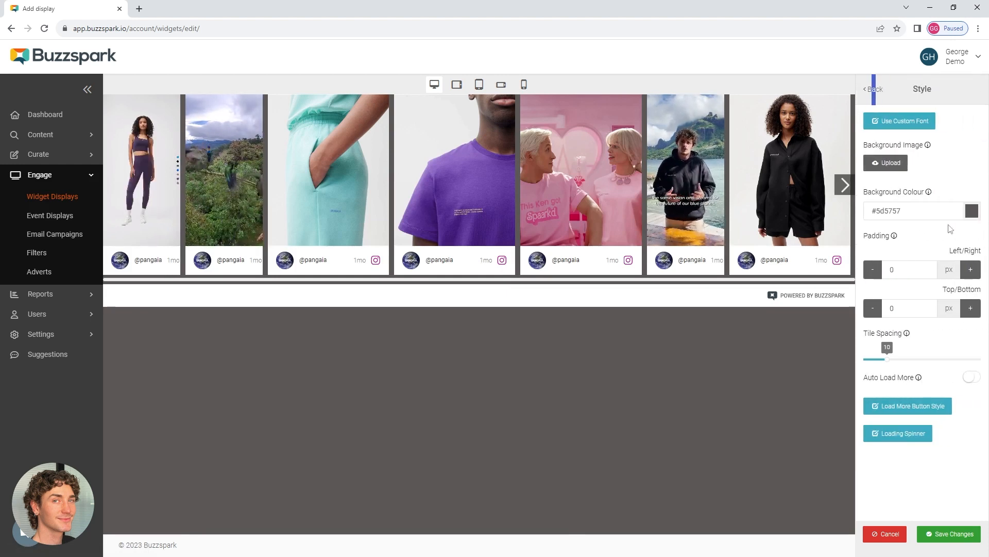
left_click(972, 211)
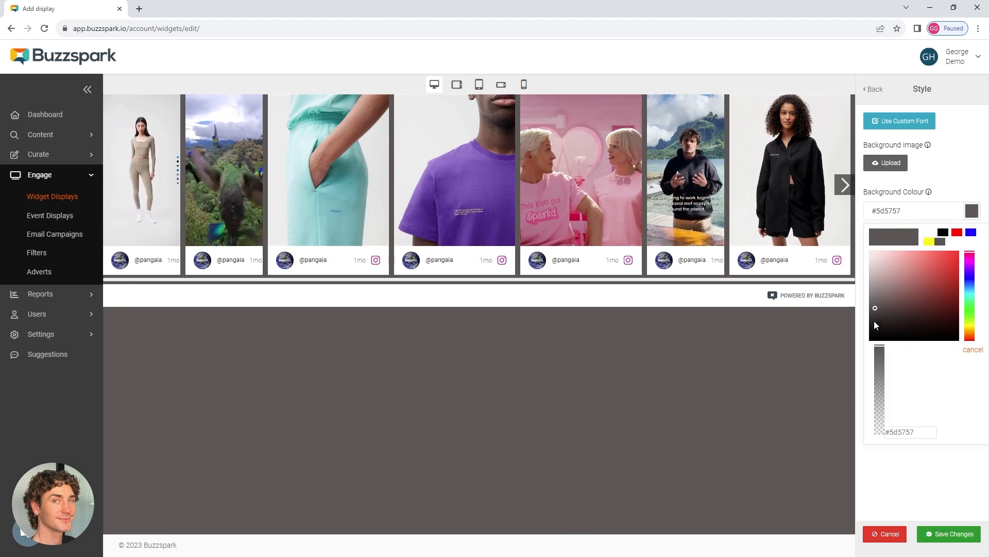
left_click_drag(874, 311, 875, 345)
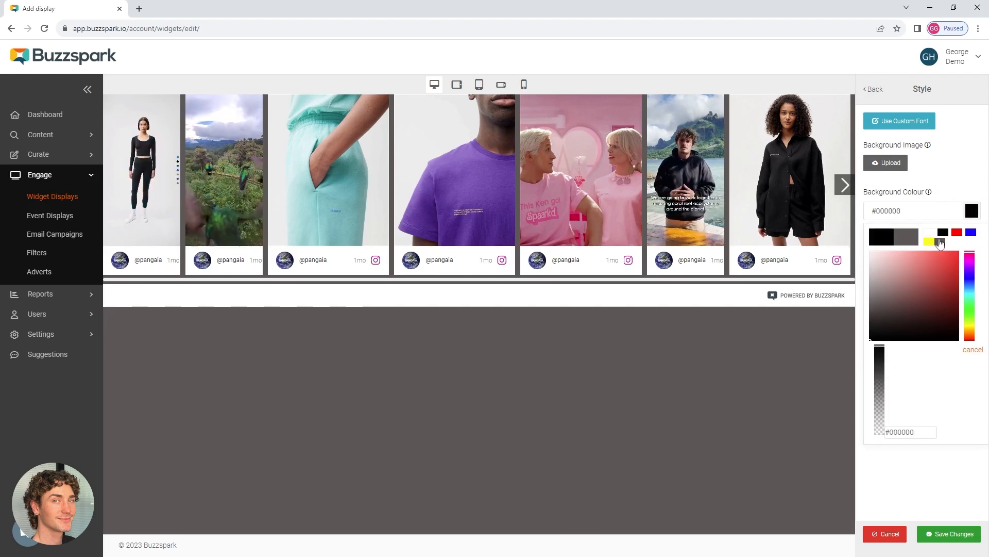
left_click(966, 196)
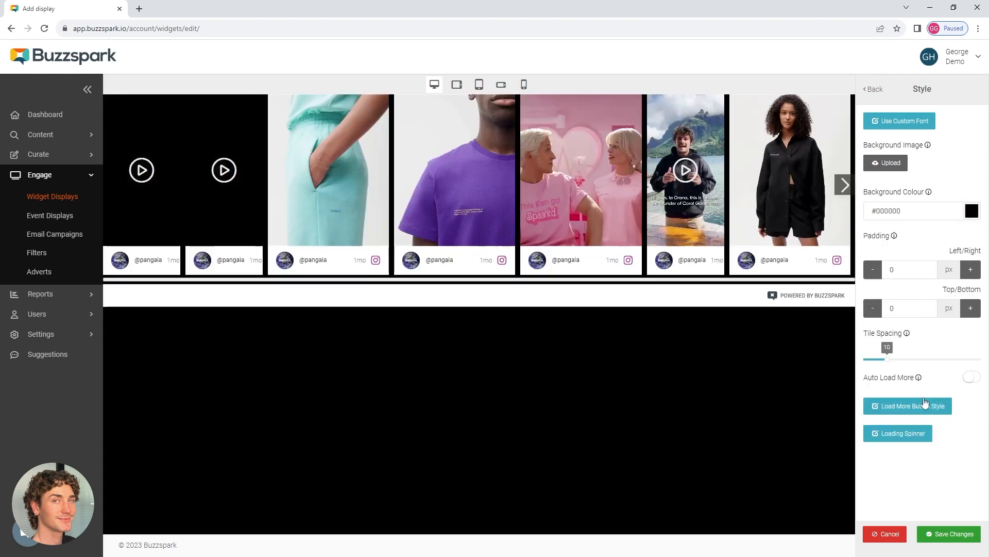
Step: Enable Auto Load More for the widget display, save the changes and close the display editor
left_click_drag(868, 377, 915, 379)
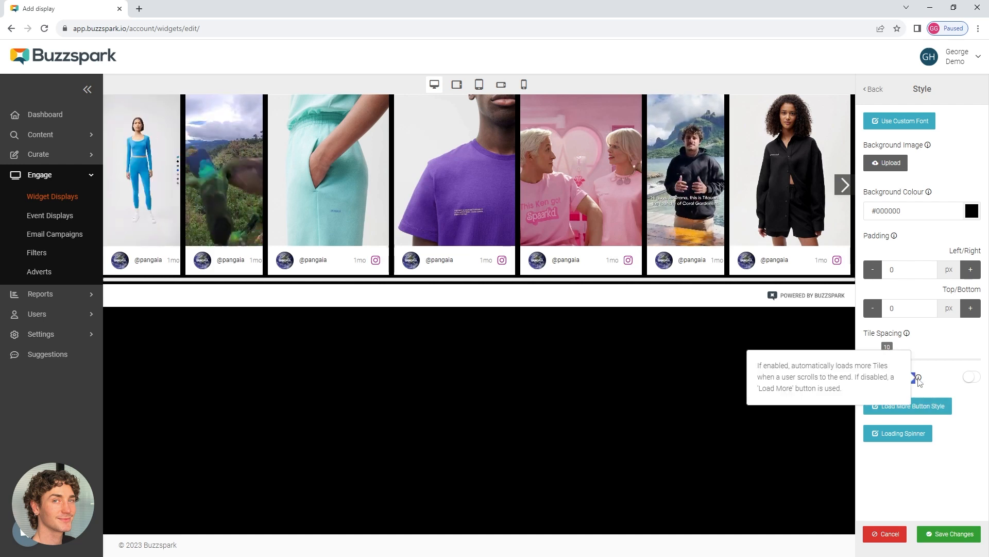
left_click(973, 378)
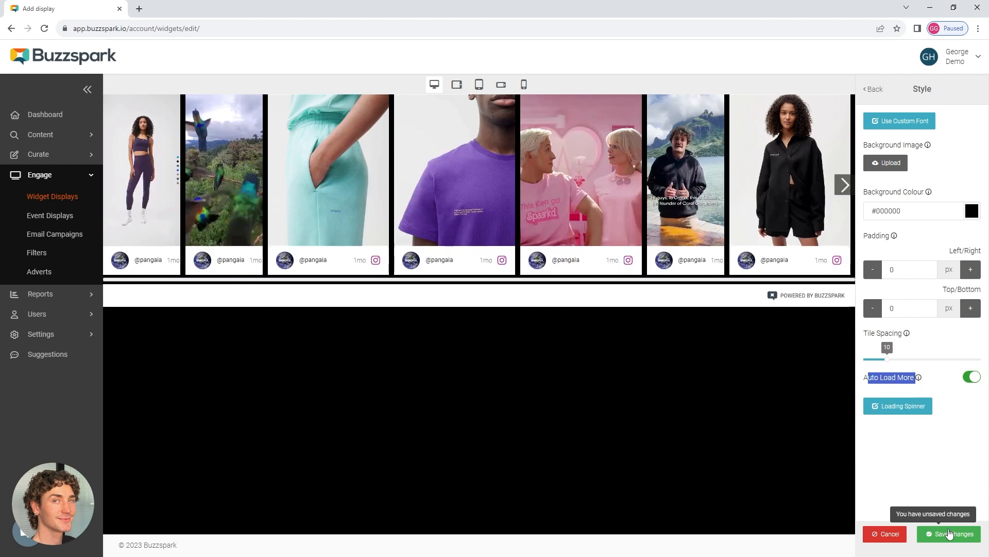
left_click(951, 534)
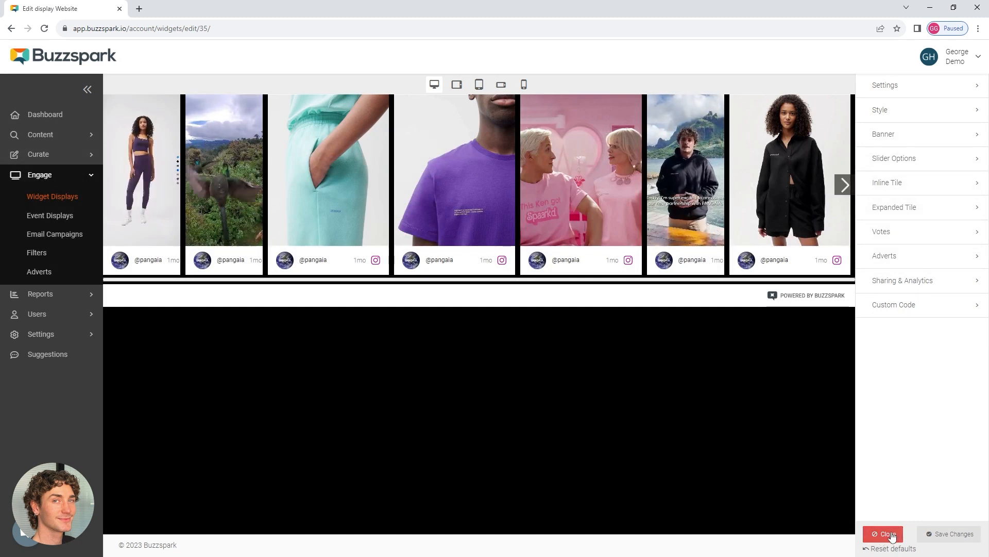
left_click(889, 536)
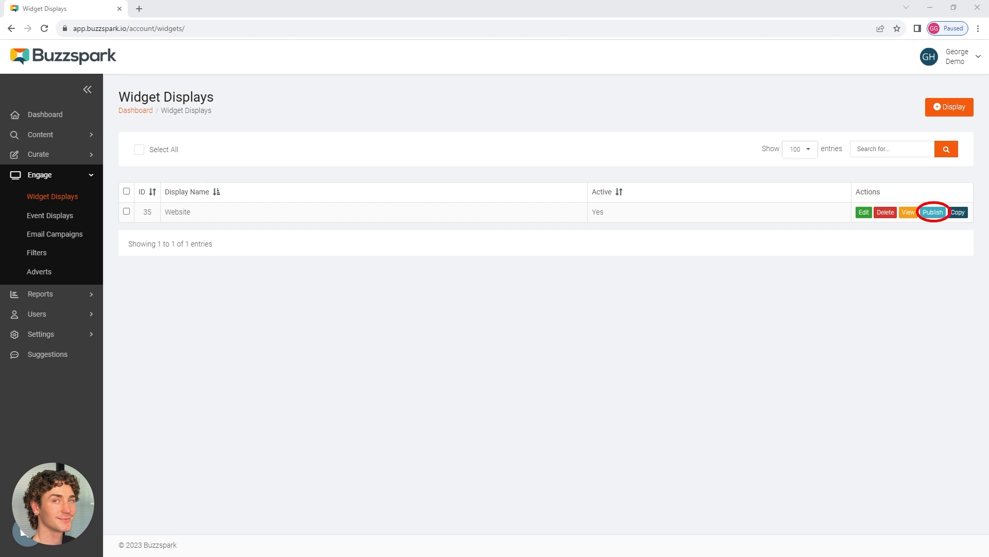
left_click(934, 212)
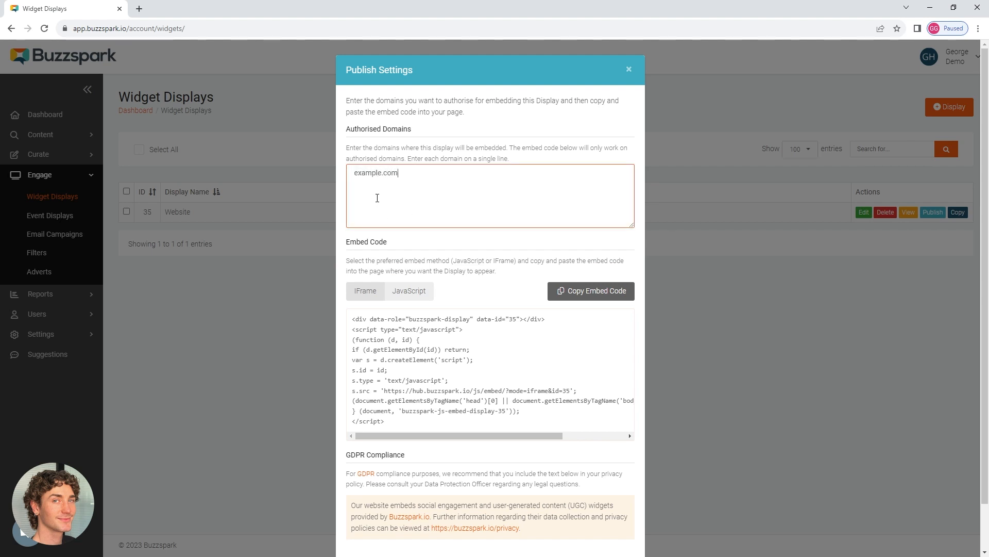
key("Tab")
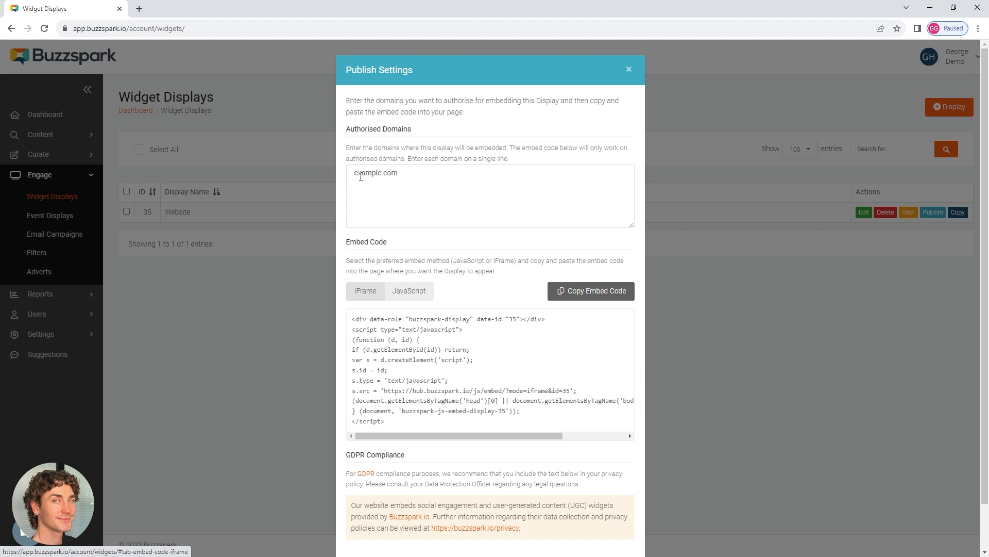
left_click(427, 185)
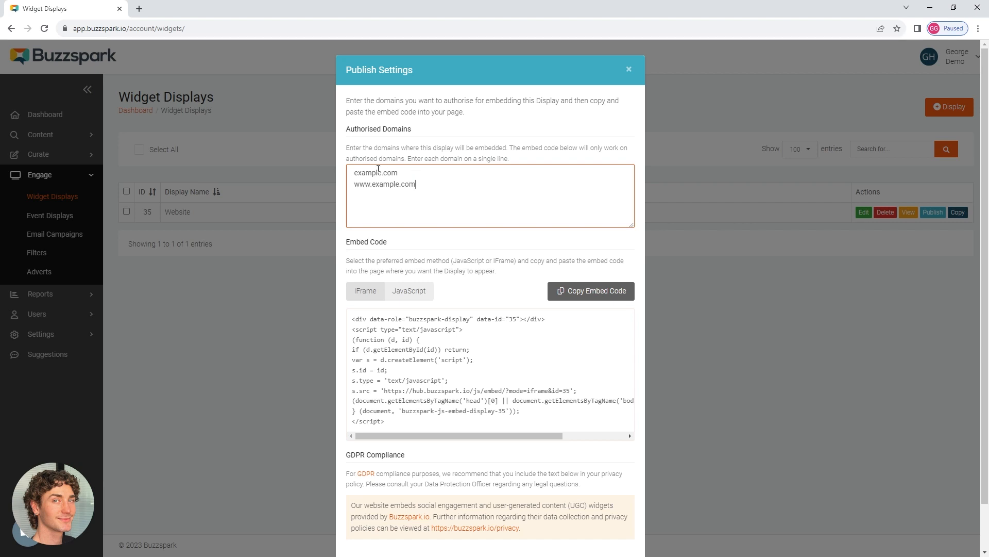
left_click(586, 292)
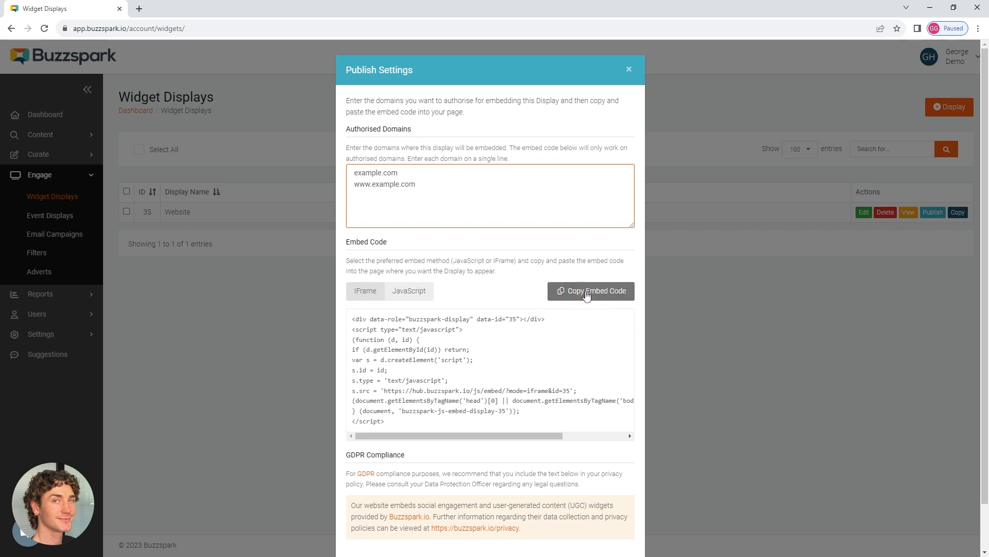
scroll(569, 341, "down", 2)
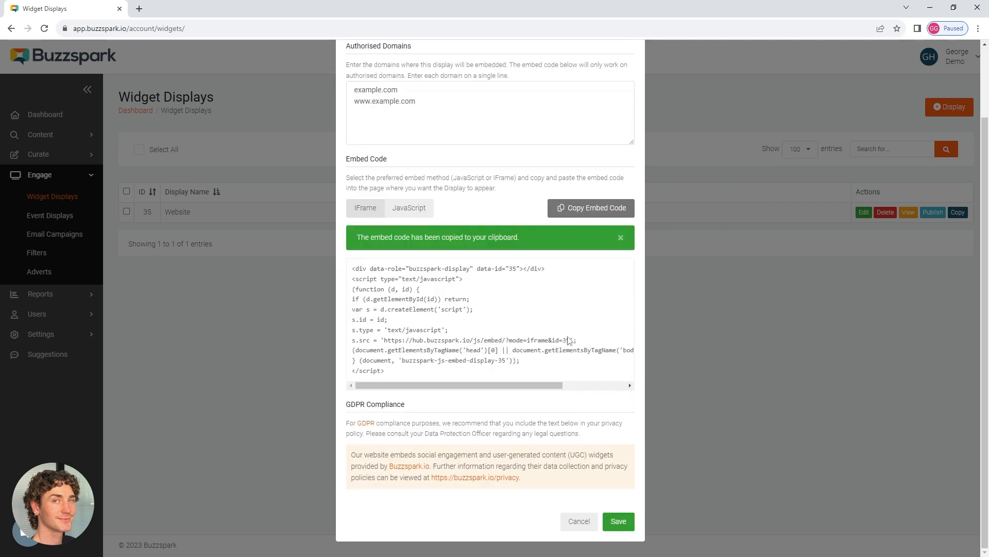
left_click(618, 522)
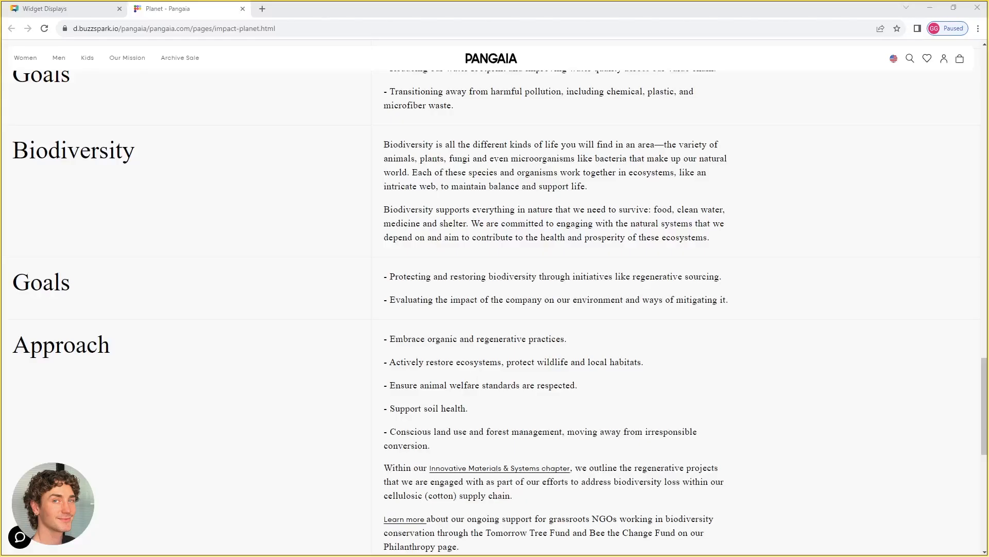
Step: Examine the embedded slider on Pangaia's Planet page, browsing its posts and viewing one expanded, and close the page
scroll(846, 257, "down", 7)
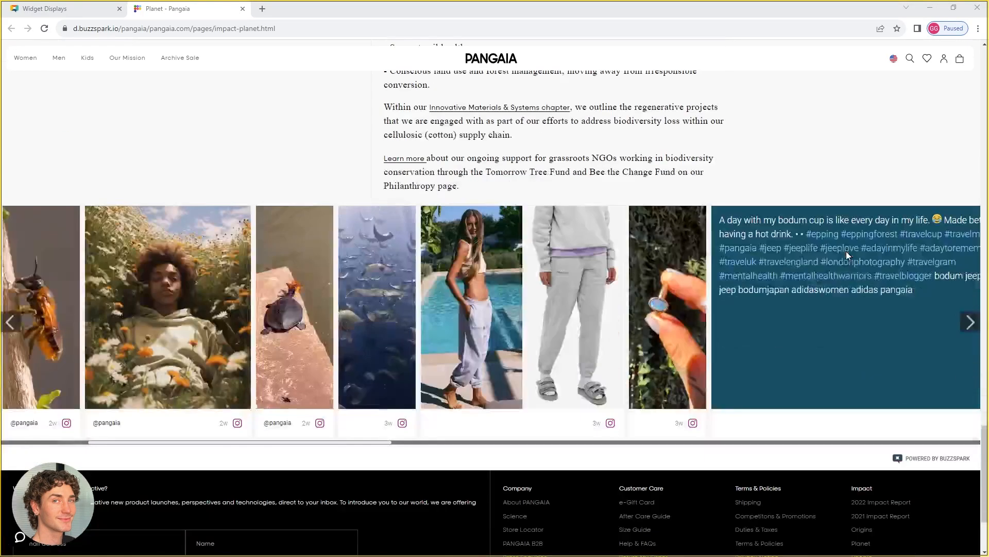
left_click(11, 323)
left_click(12, 324)
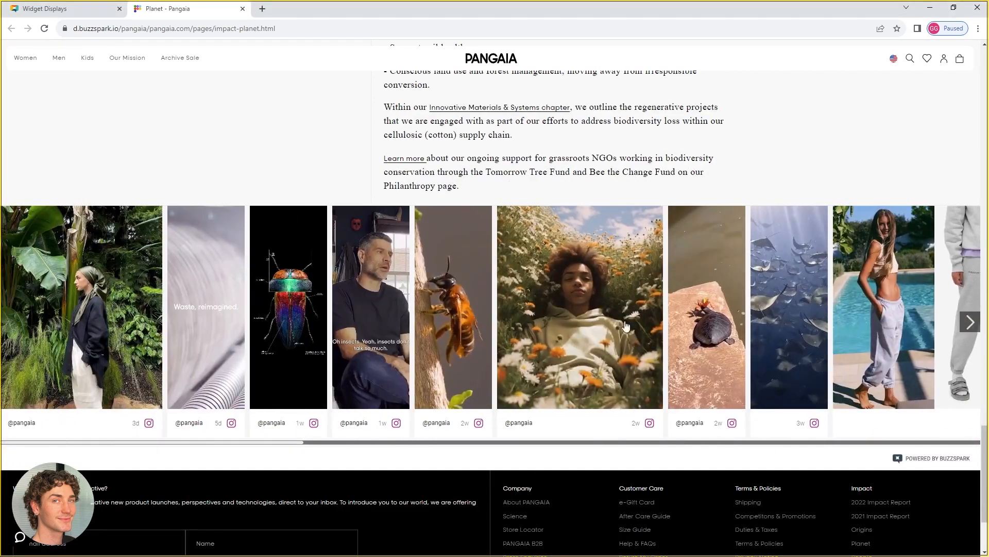
left_click(968, 322)
left_click(86, 338)
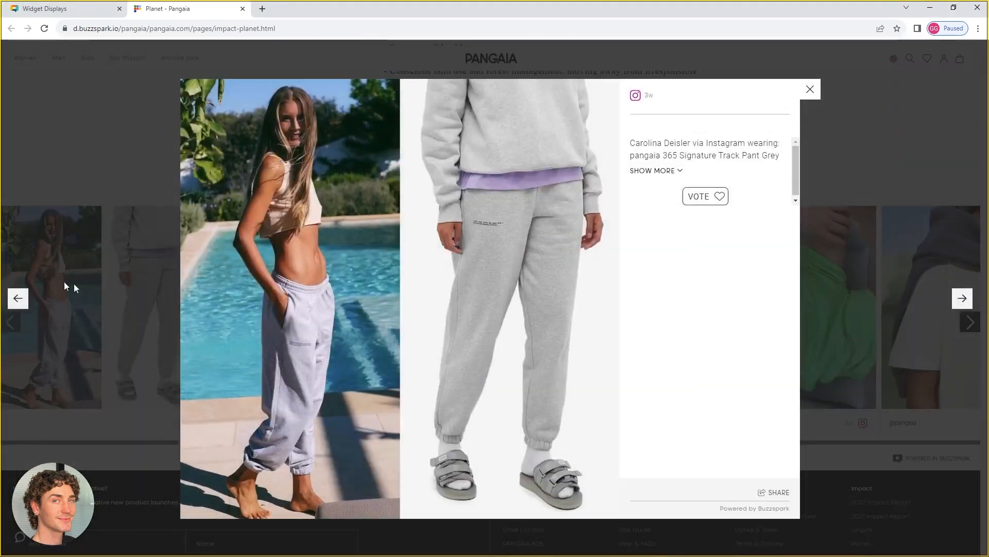
left_click(814, 89)
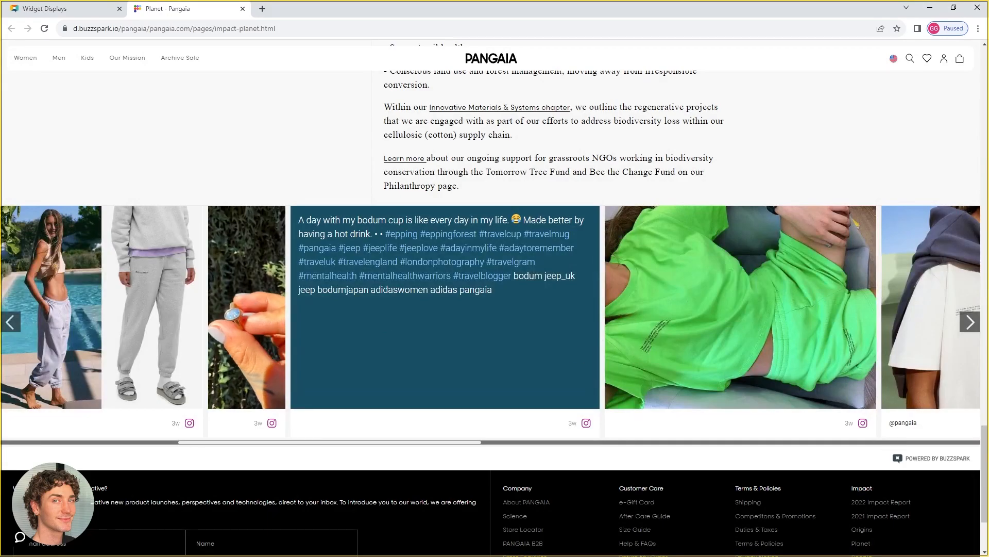
left_click(969, 322)
key("ctrl+w")
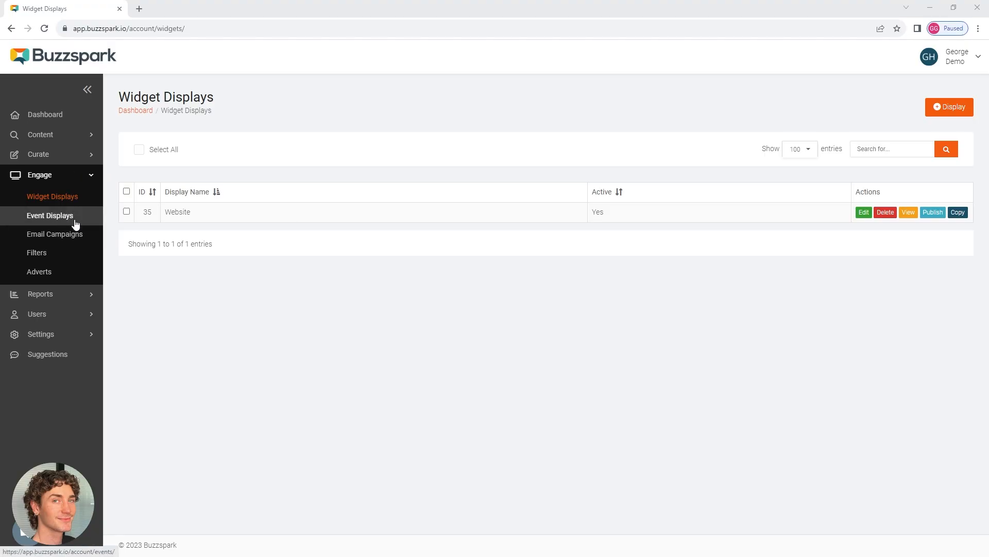
Step: Start a new event display named Pop-up that uses the Official filter, and proceed to its theme selection
left_click(50, 215)
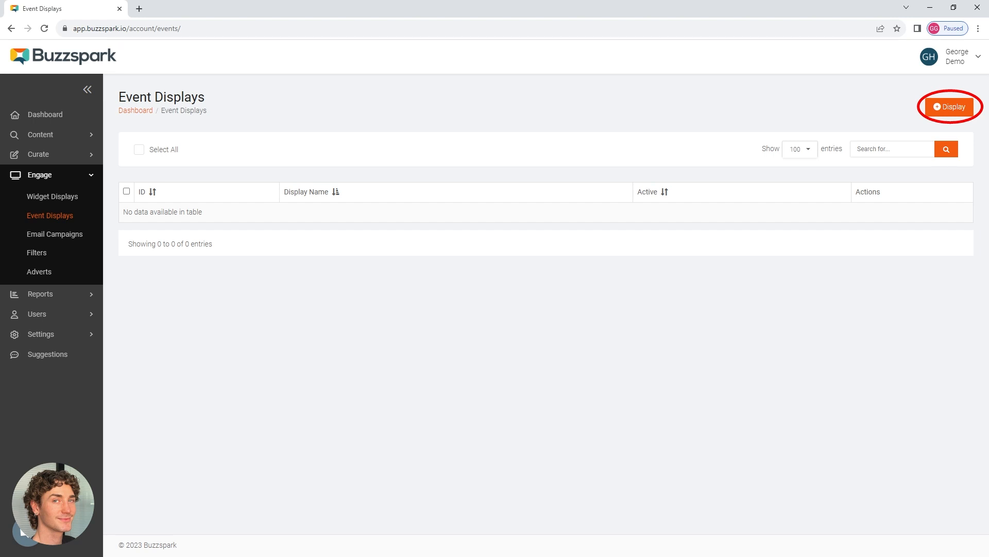
left_click(959, 109)
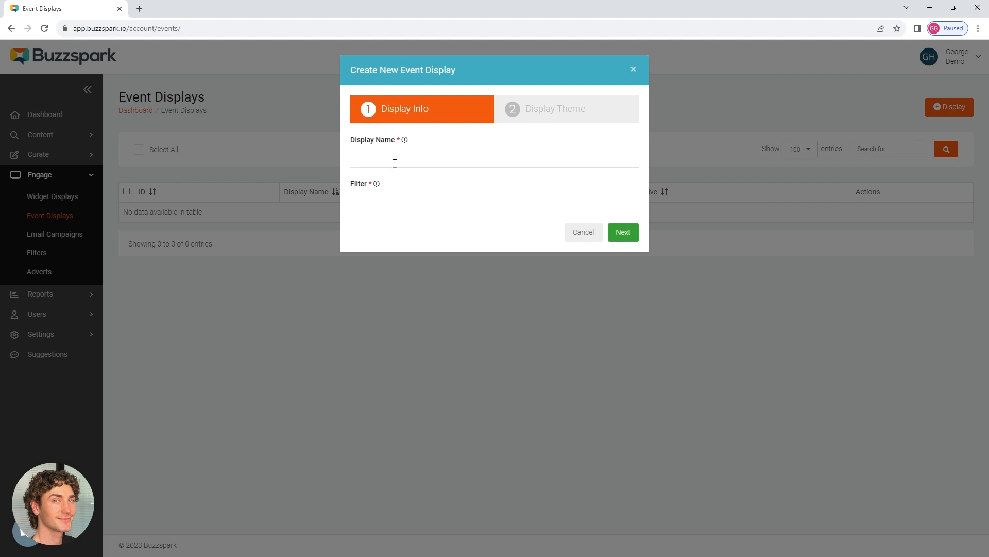
left_click(394, 163)
type("Pop-up")
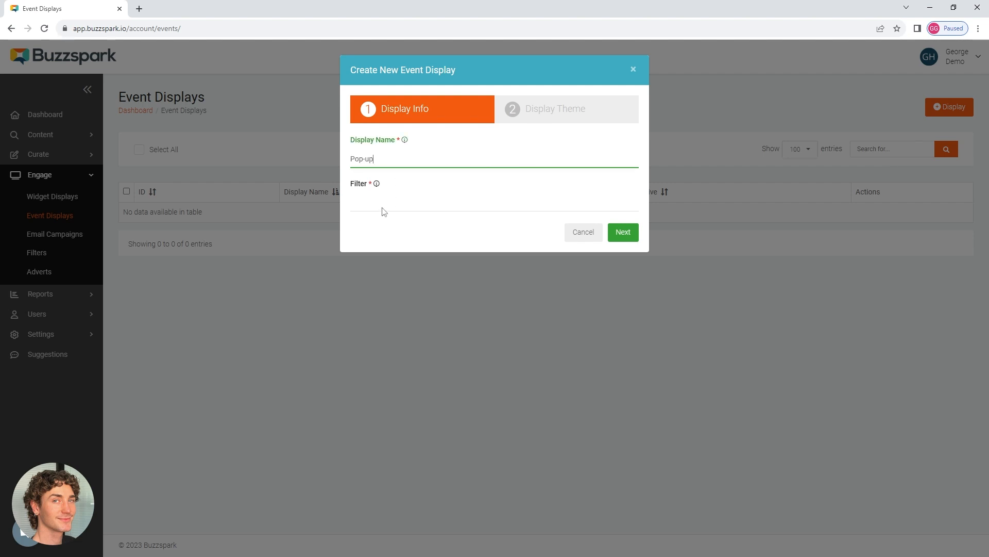
left_click(382, 208)
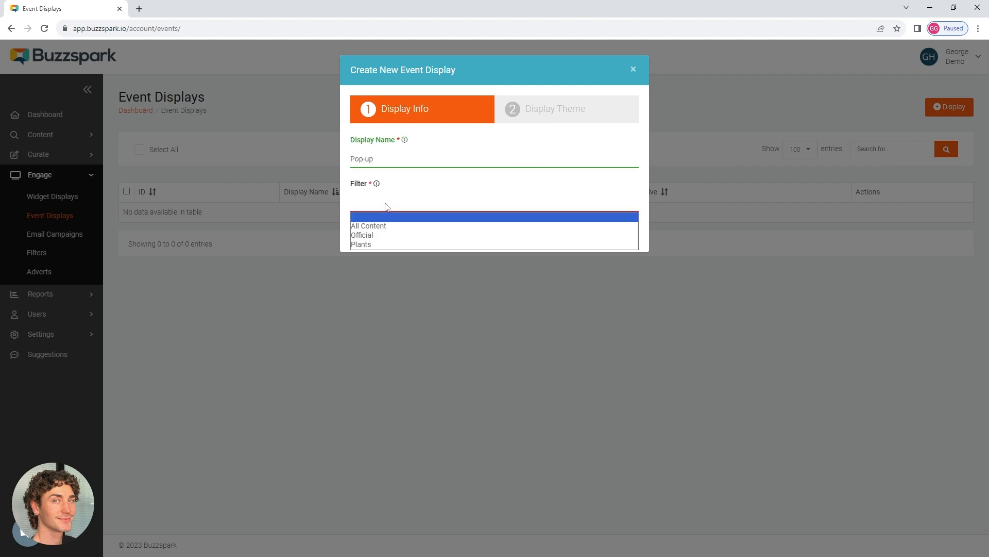
left_click(389, 235)
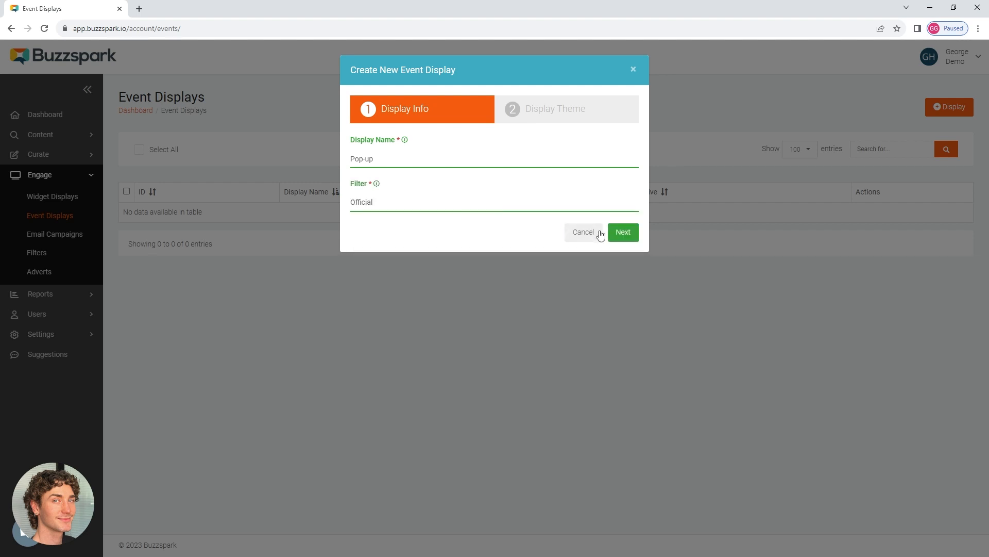
left_click(627, 236)
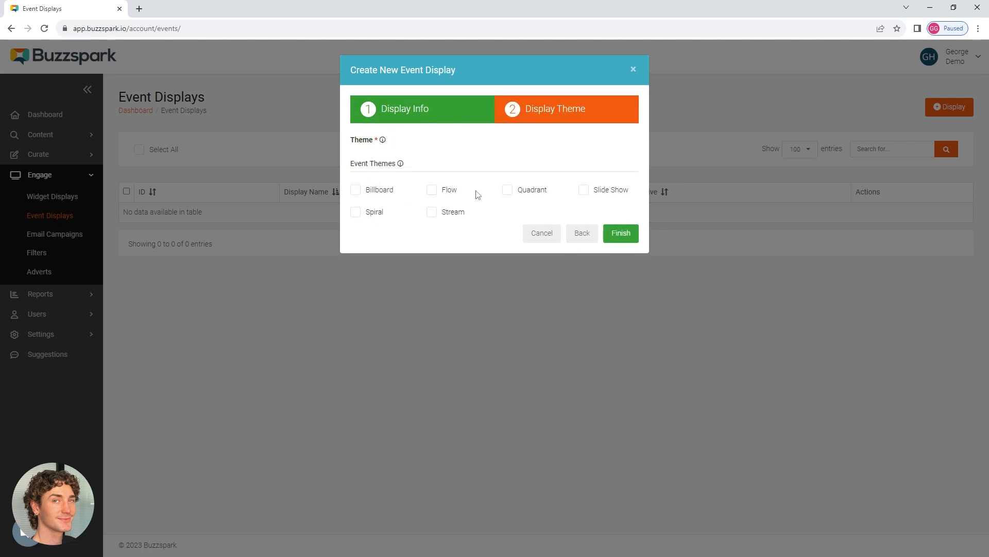
Step: Give the Pop-up event display the Quadrant theme, save it and close the display editor
left_click(507, 190)
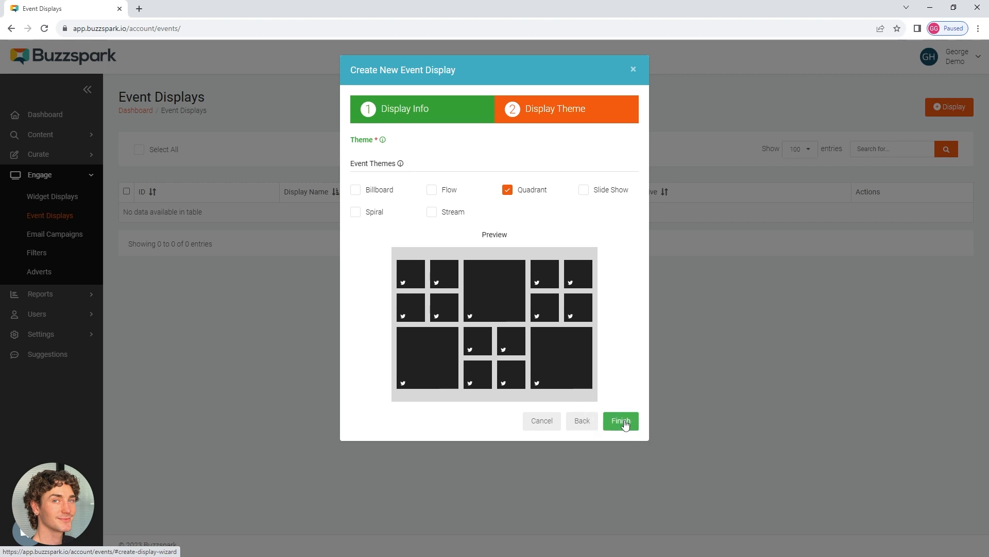
left_click(623, 421)
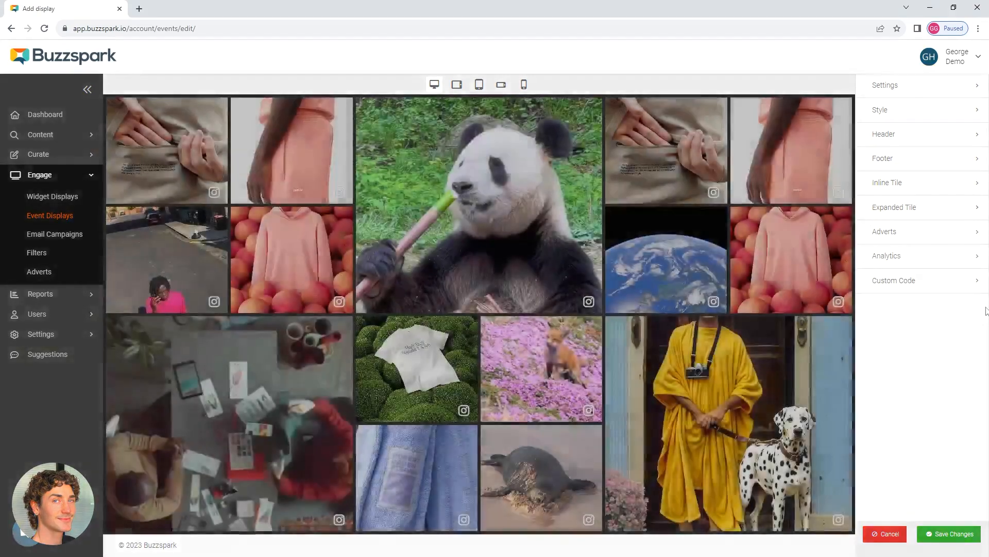
left_click(948, 533)
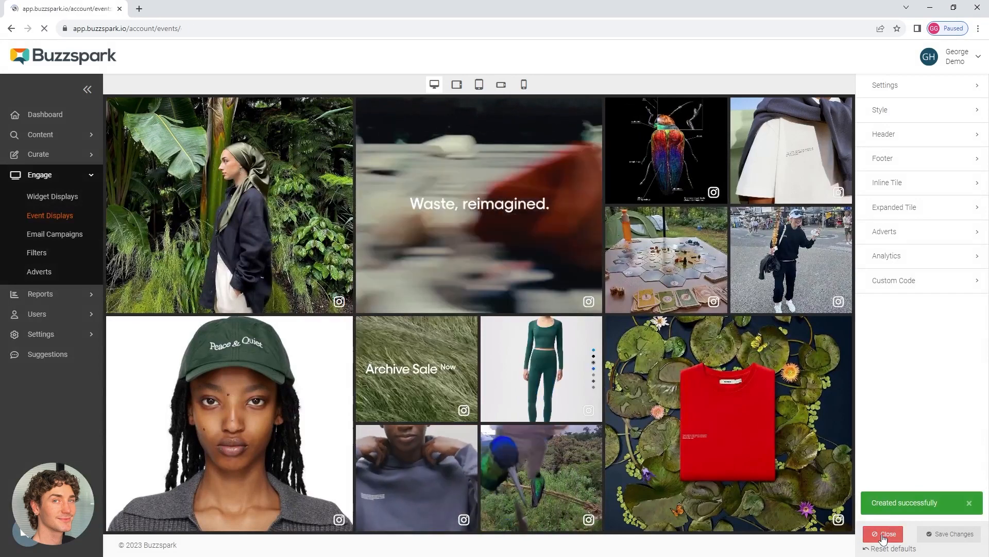
left_click(884, 534)
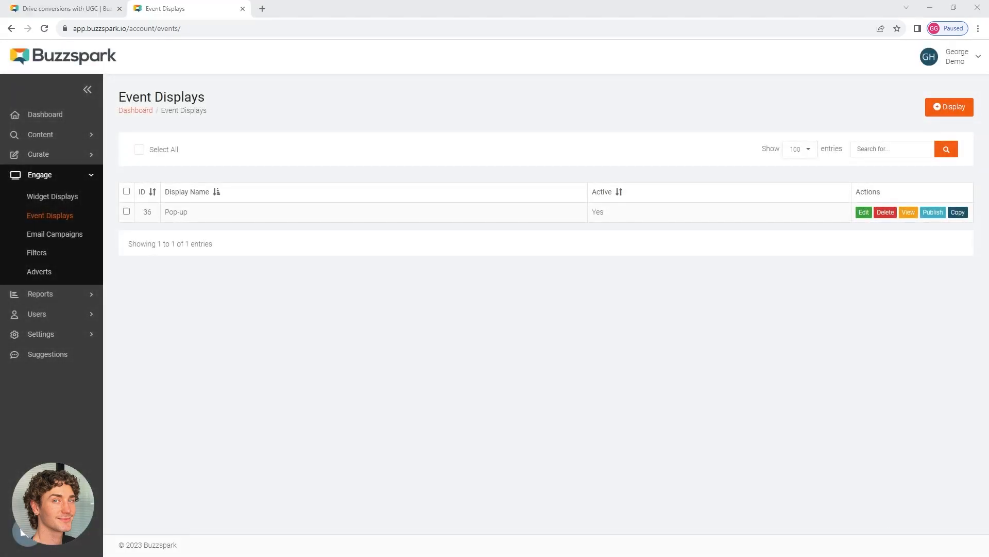
Step: Copy the Pop-up event display's URL from its publish settings, and show the display full screen in the browser
left_click_drag(918, 205, 950, 220)
left_click(934, 211)
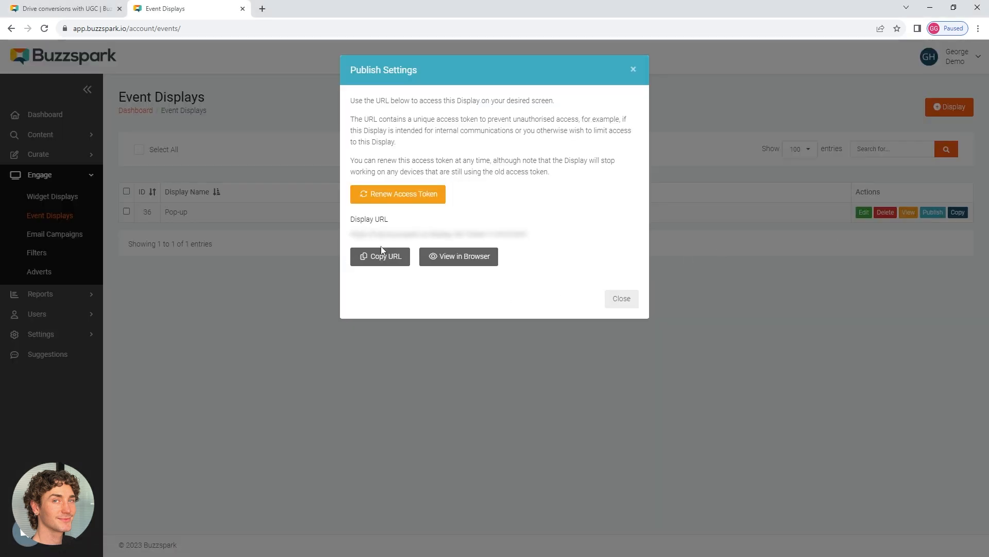
left_click(387, 257)
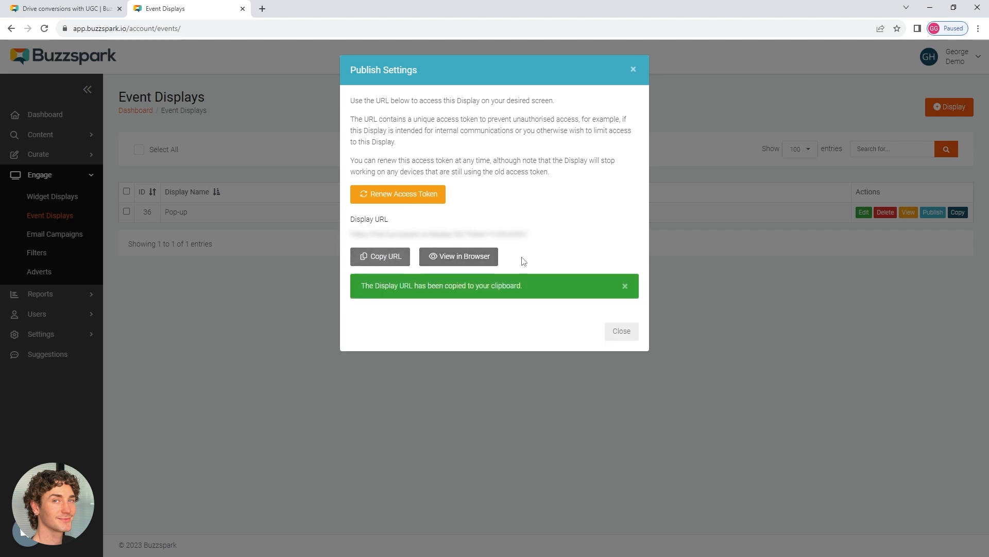
left_click(621, 331)
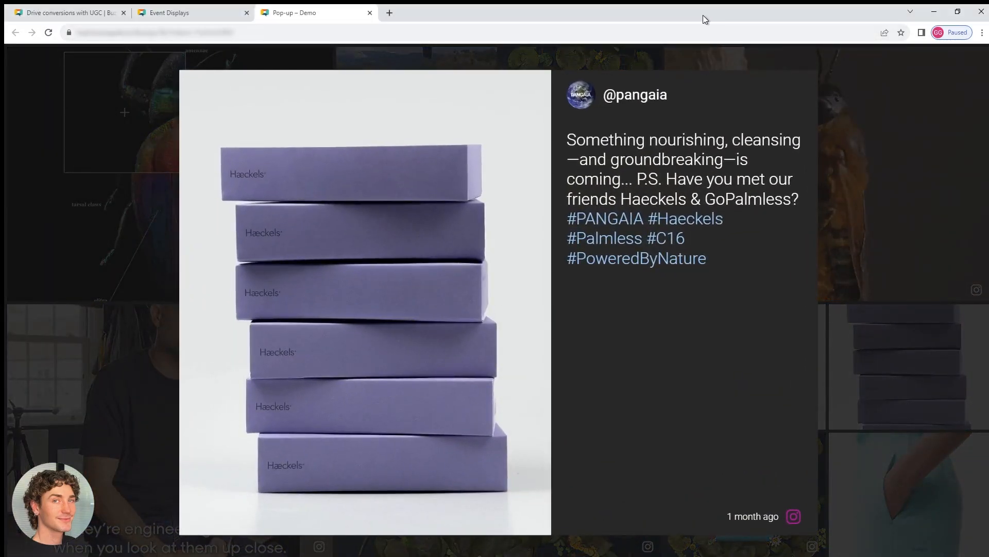
key("F11")
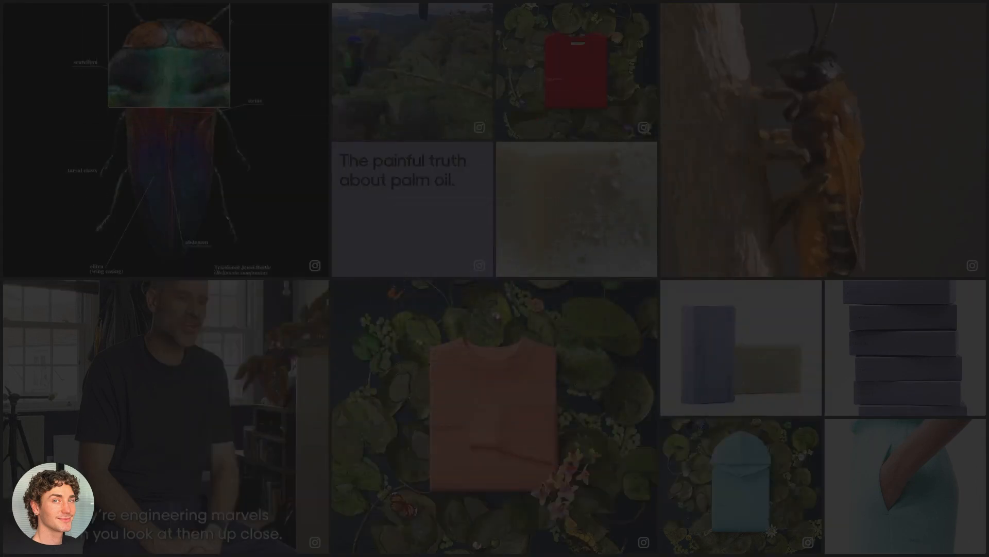